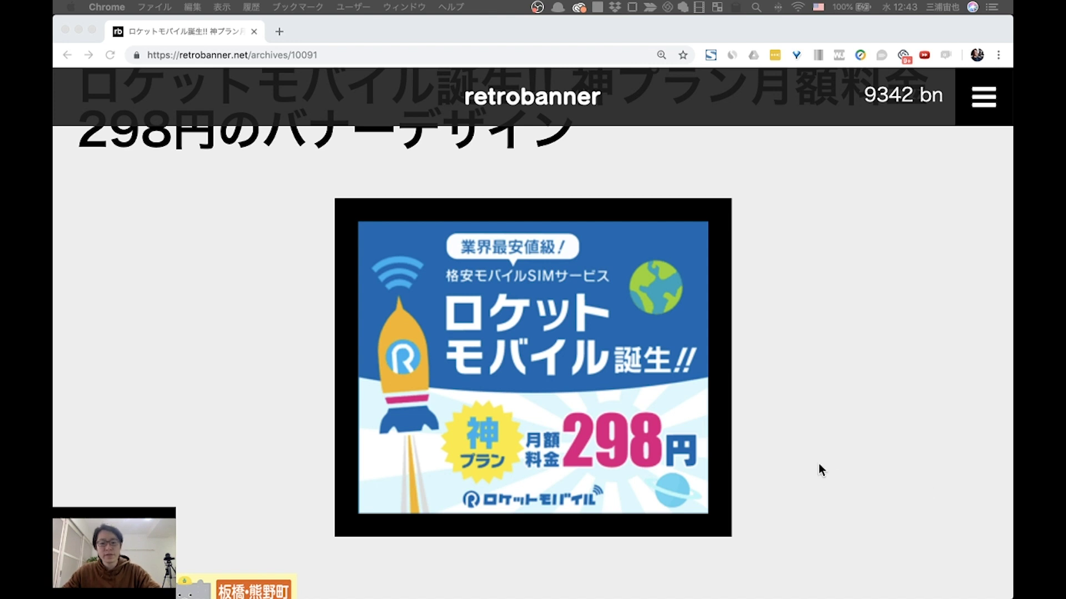
- Hide the white 長方形 1 layer and add a new empty layer above it
click(830, 390)
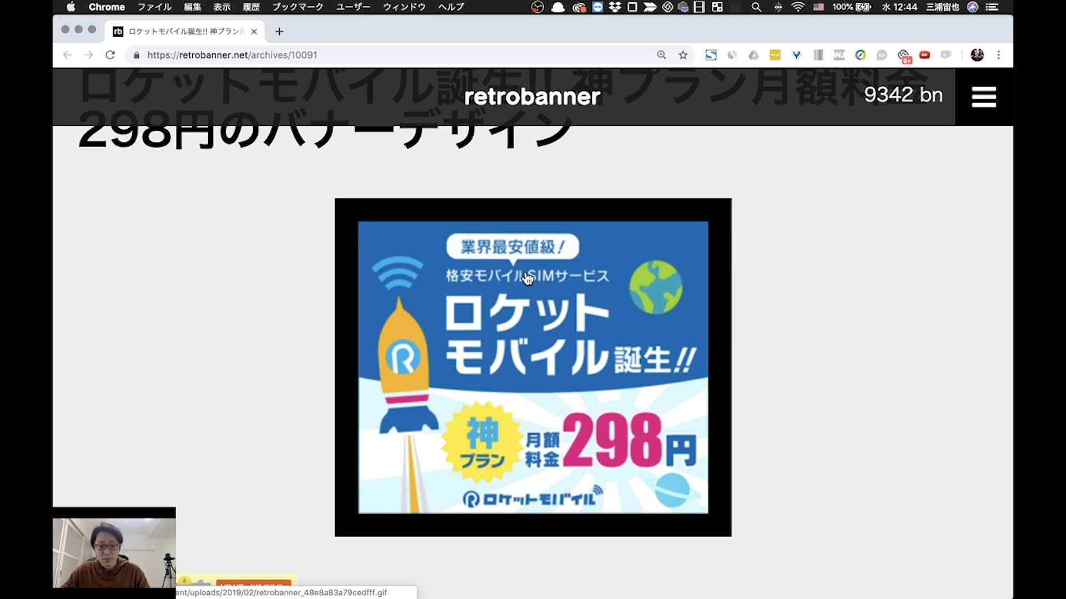
key(super+Tab)
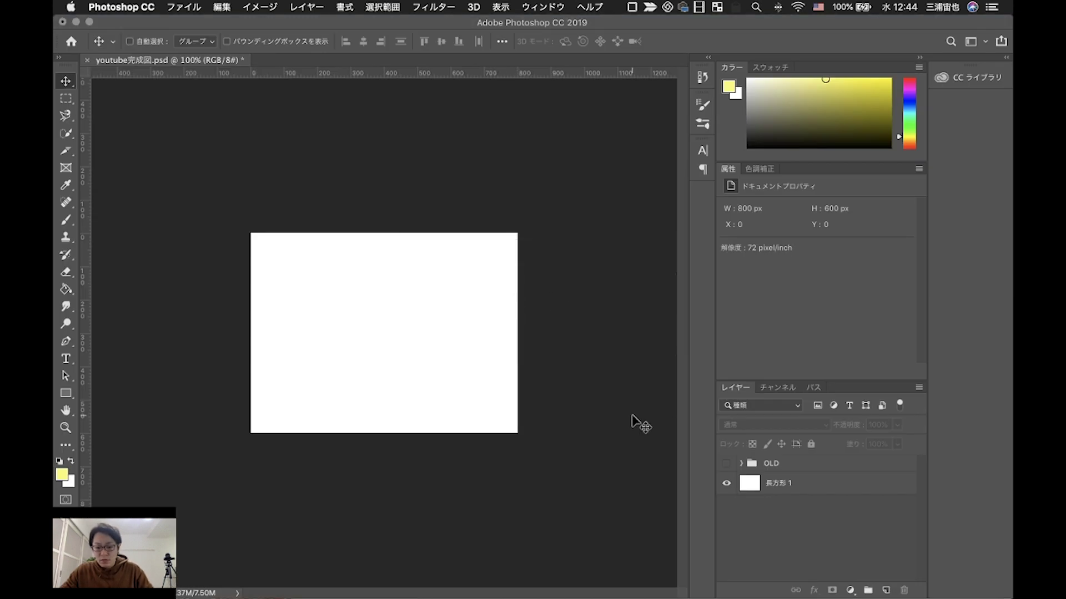
click(727, 487)
click(776, 487)
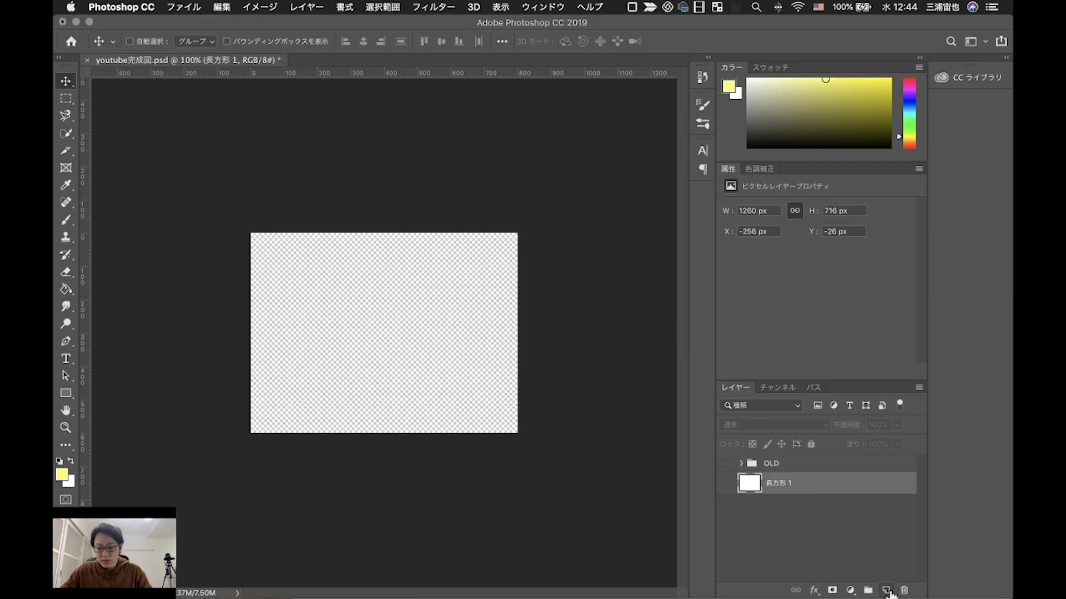
click(886, 590)
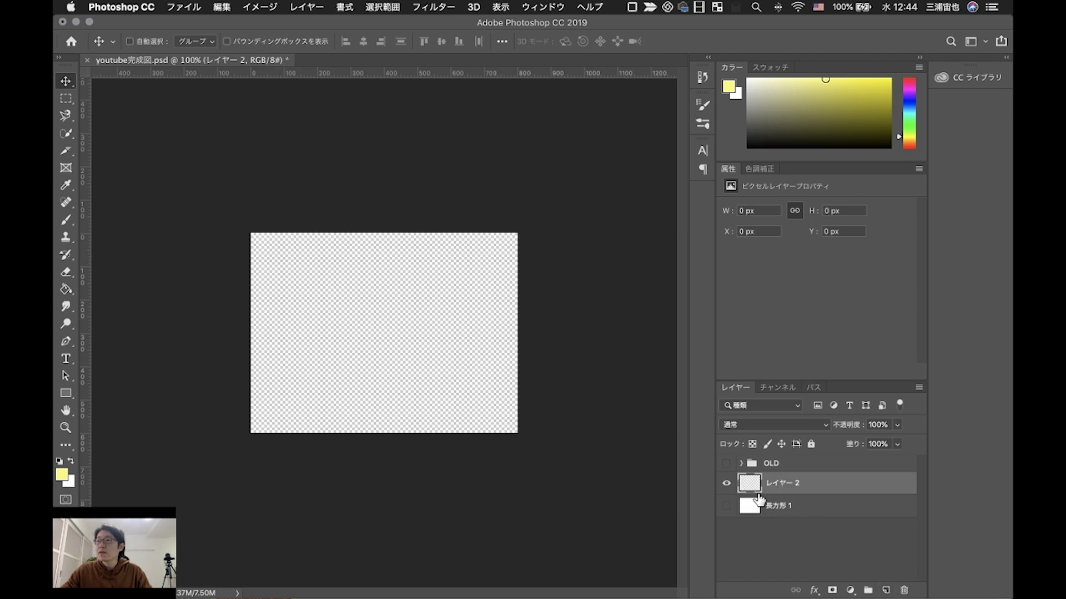
- Fill the new layer with blue #1263ae using the Paint Bucket
click(63, 391)
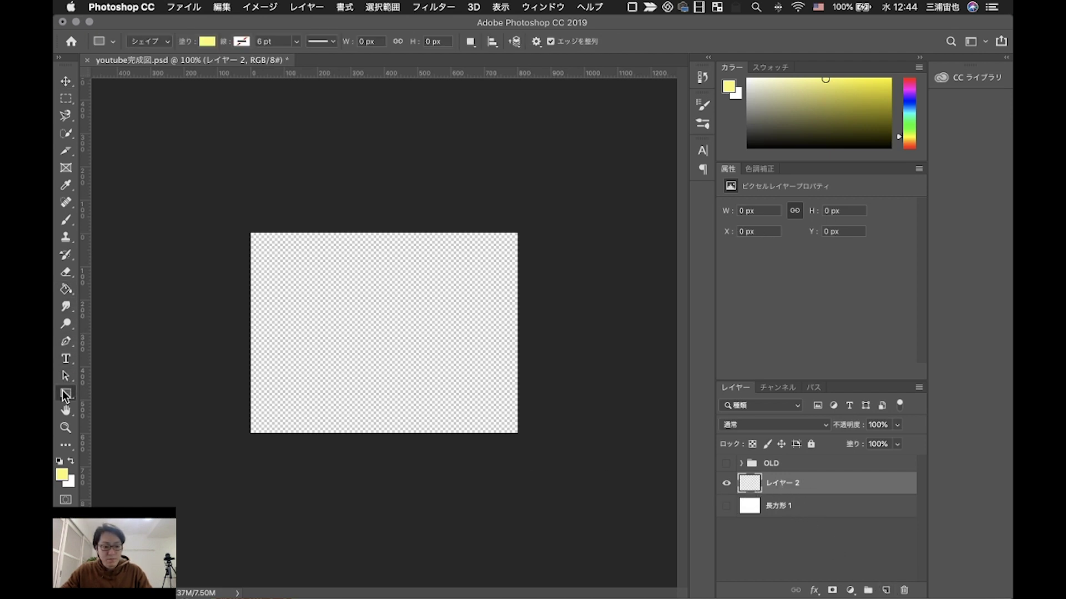
click(66, 289)
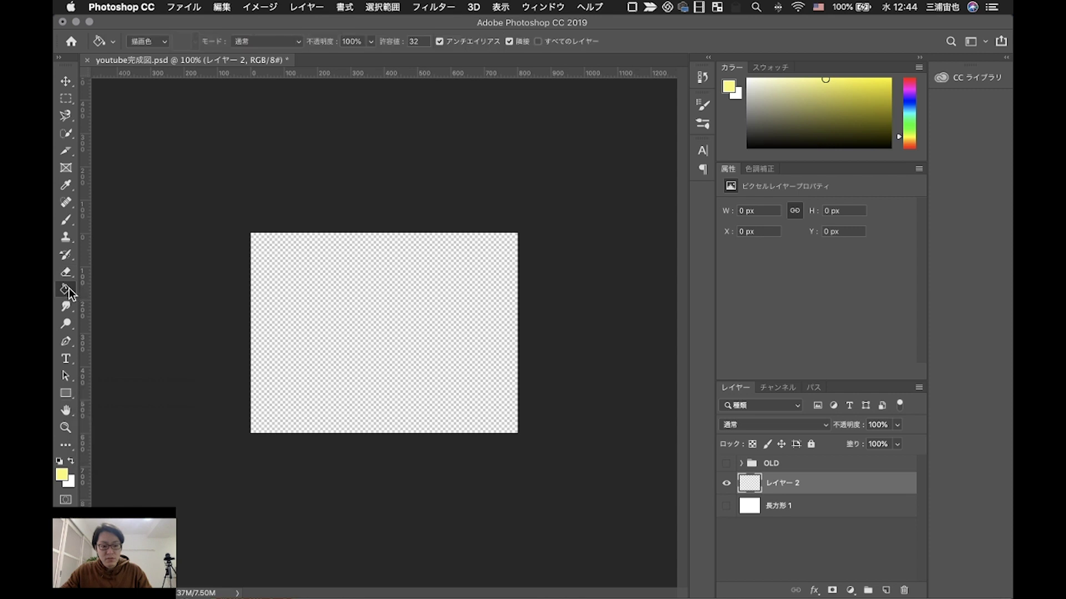
click(111, 287)
click(66, 289)
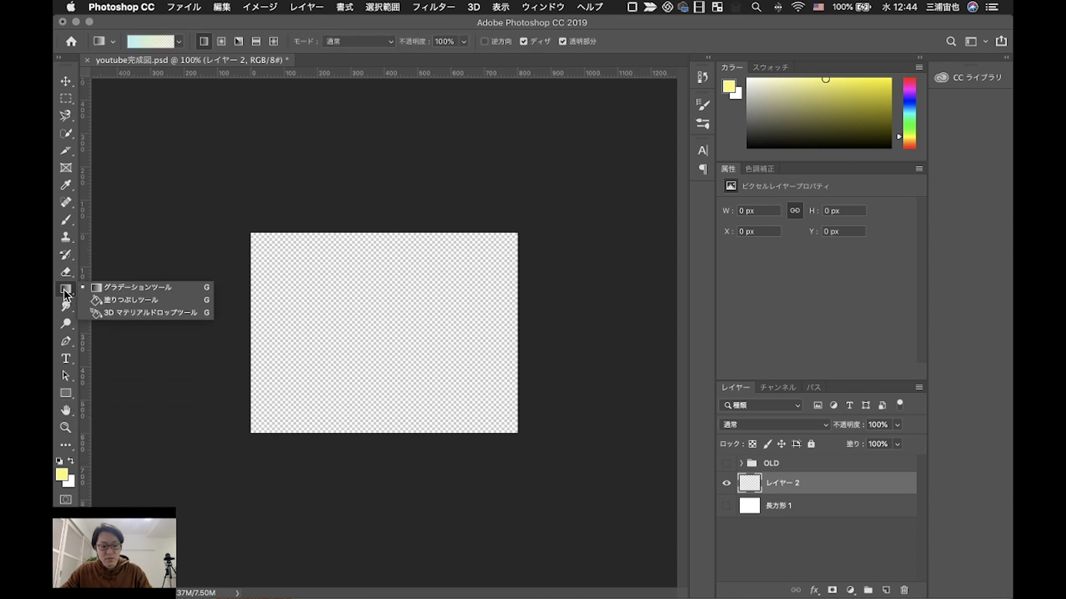
click(123, 300)
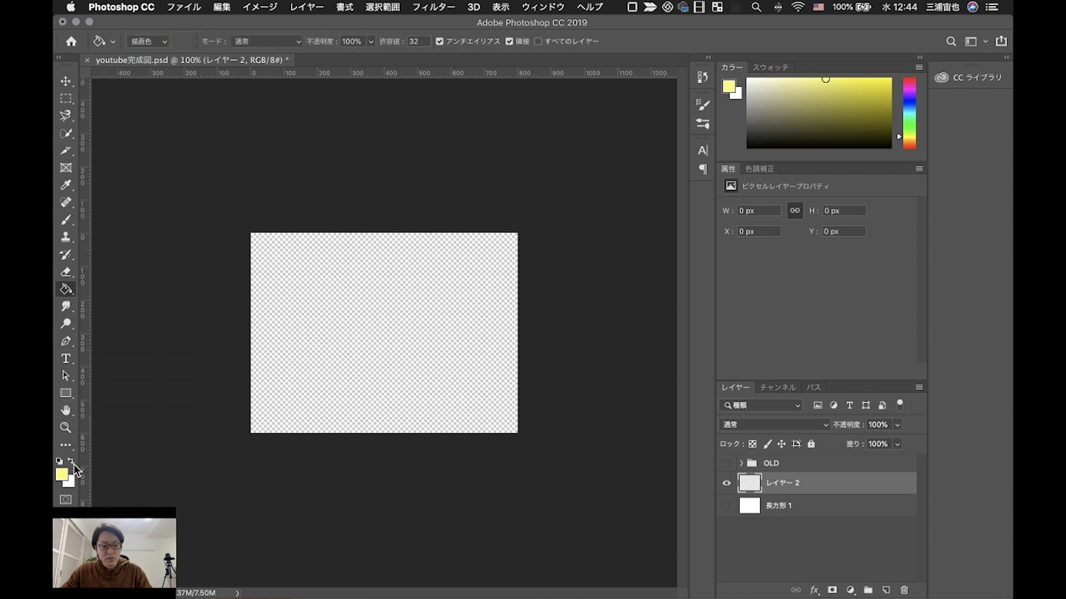
click(62, 477)
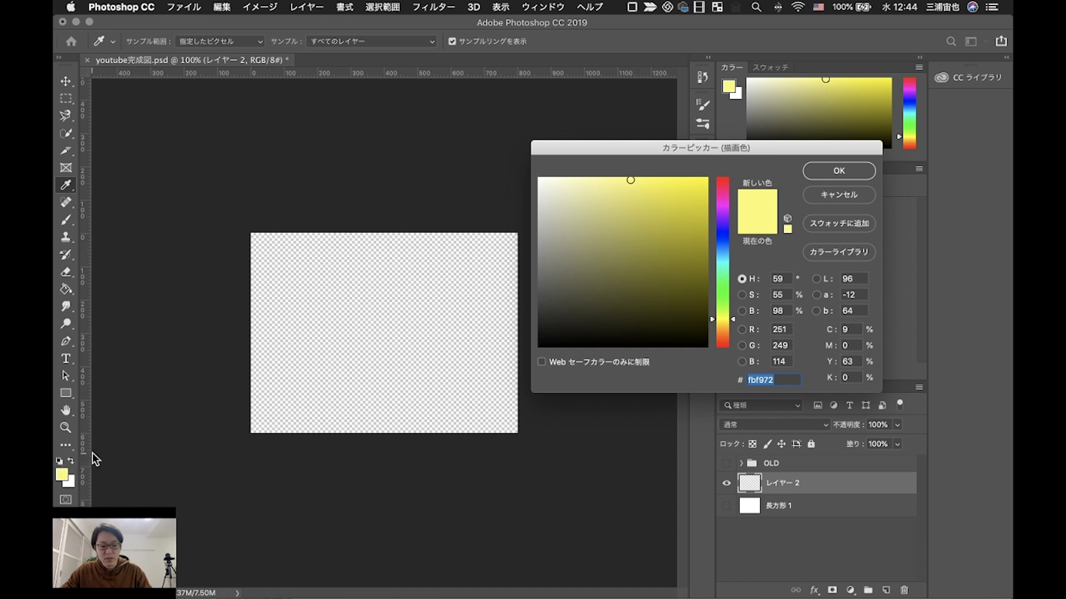
click(723, 249)
click(685, 231)
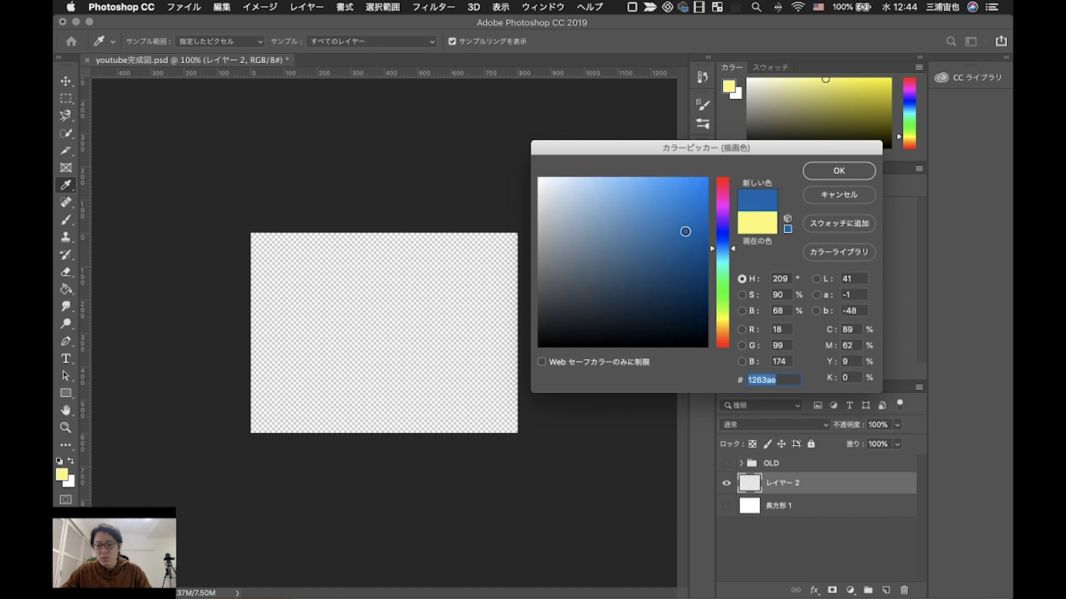
click(841, 171)
key(g)
click(476, 262)
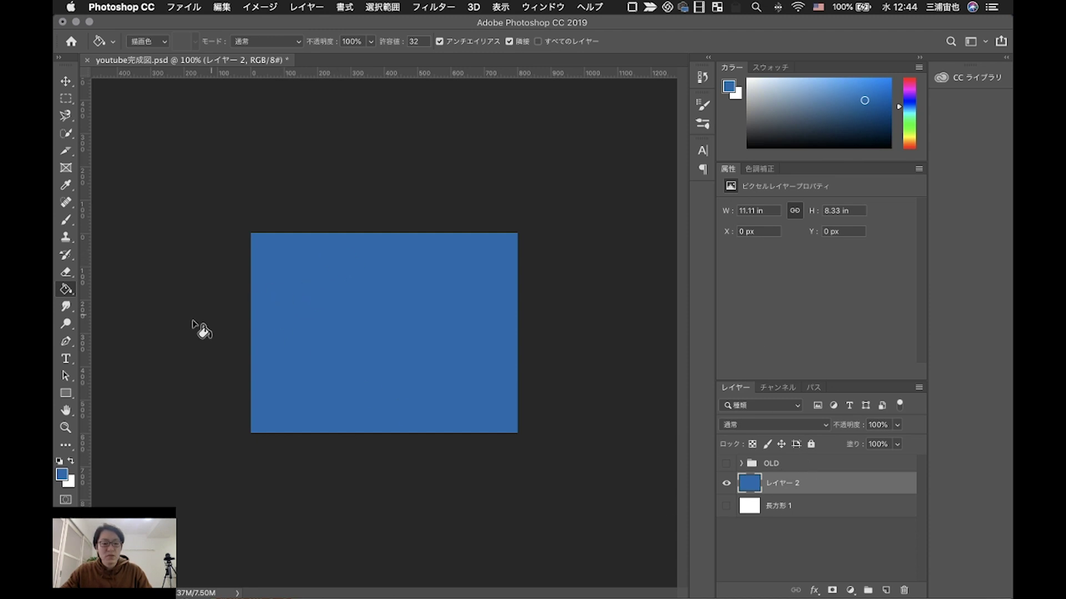
- At 200% zoom, draw a 616 × 167 px rounded rectangle shape with 10 px corners
key(super+plus)
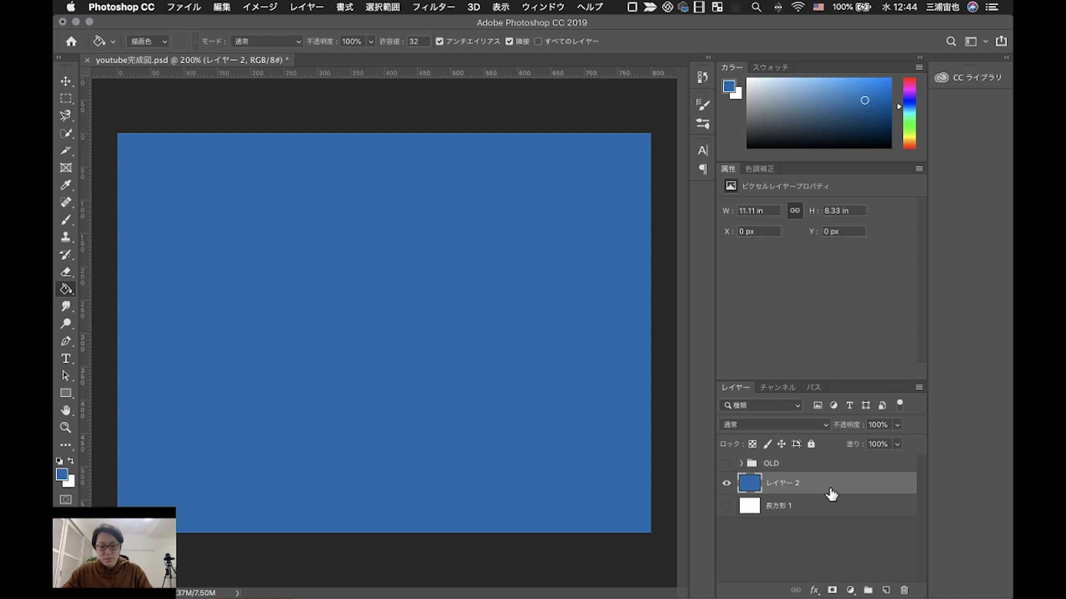
click(67, 393)
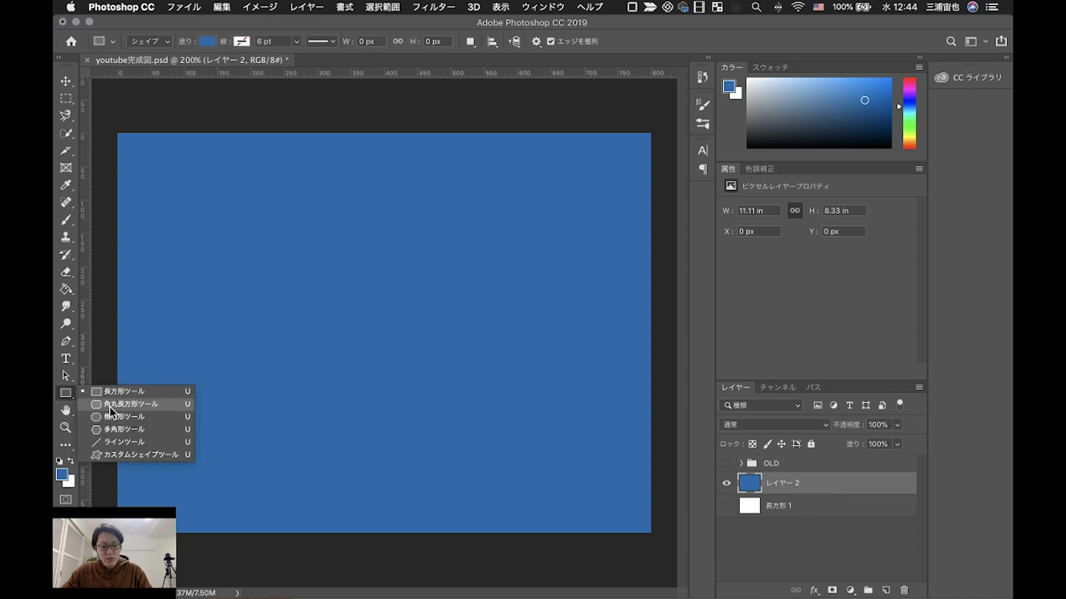
click(125, 405)
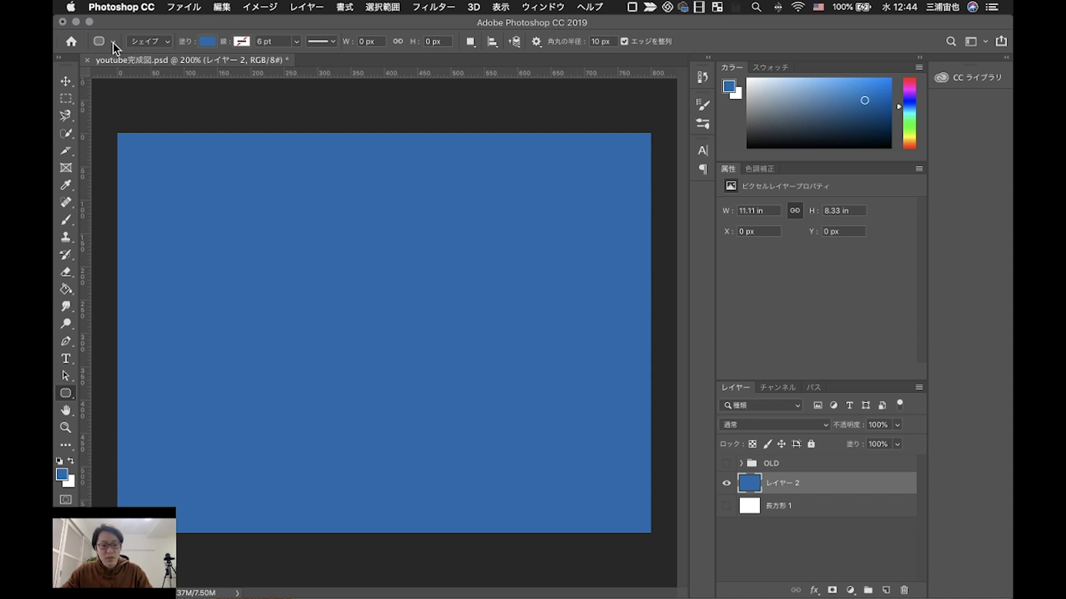
click(164, 44)
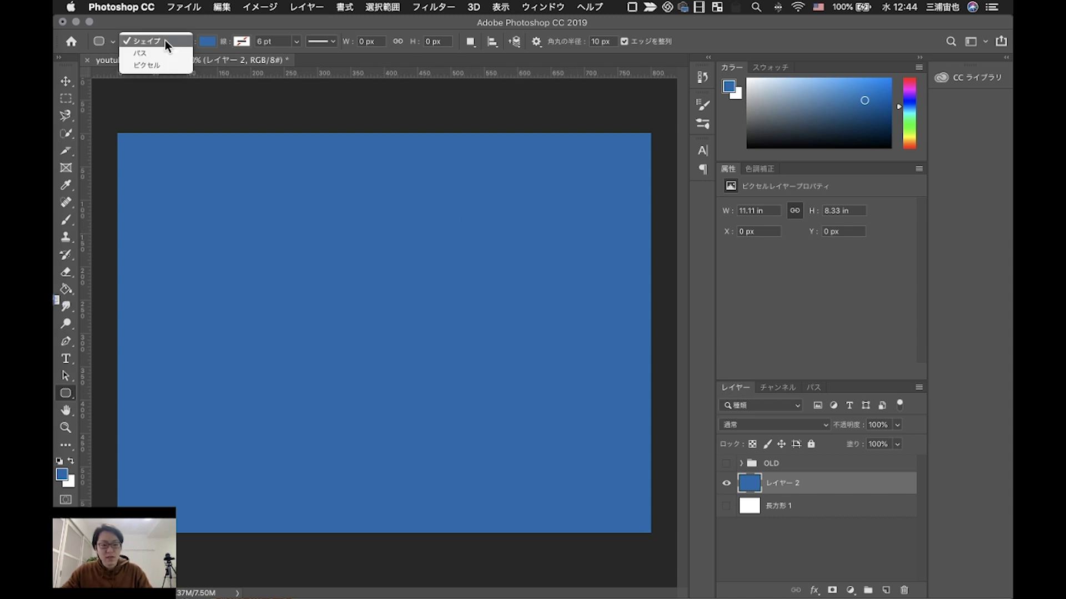
click(167, 41)
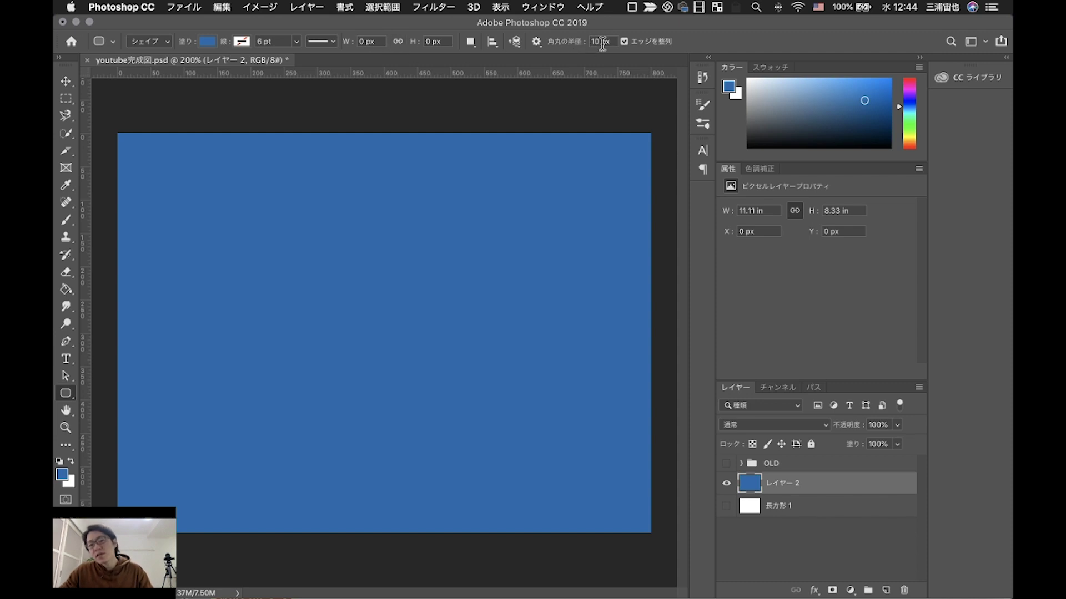
mouse_move(554, 324)
mouse_down()
mouse_move(100, 220)
mouse_move(144, 213)
mouse_up()
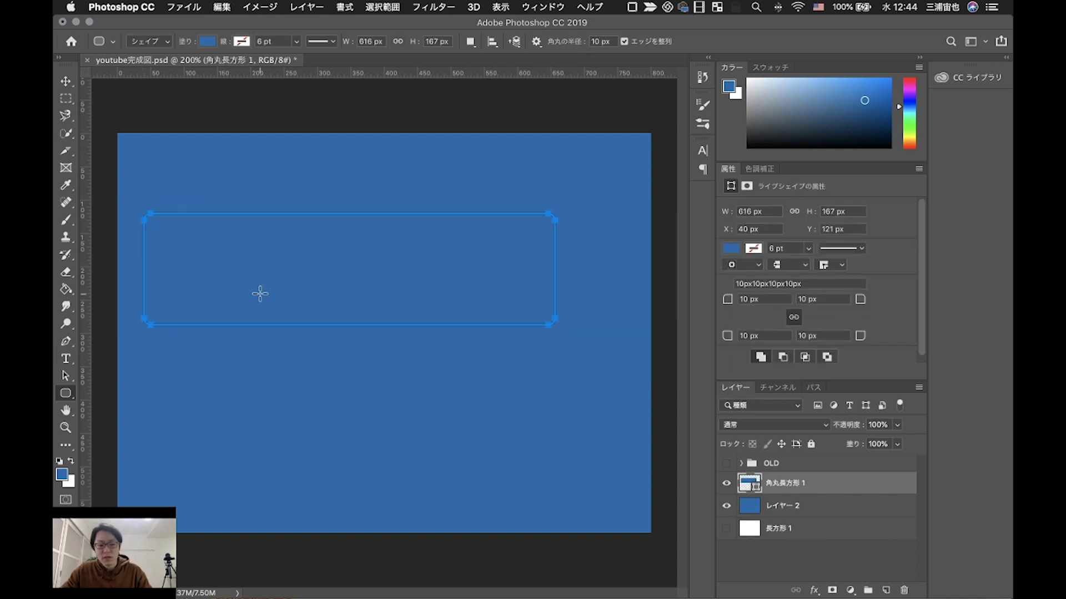
- Set the rounded rectangle 角丸長方形 1's fill colour to white #ffffff
click(209, 43)
click(275, 67)
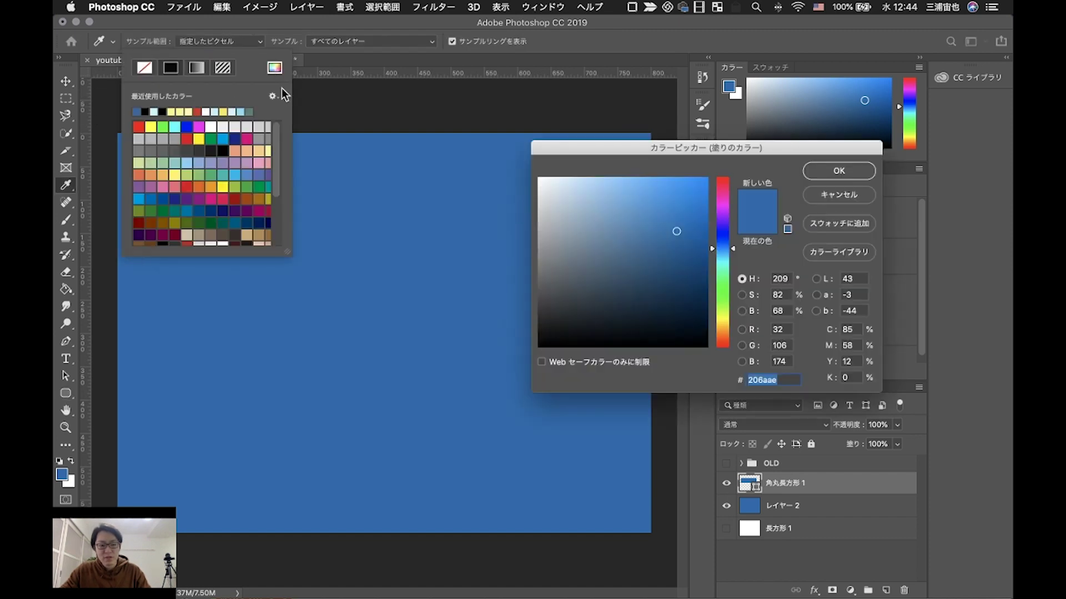
drag(595, 209, 439, 145)
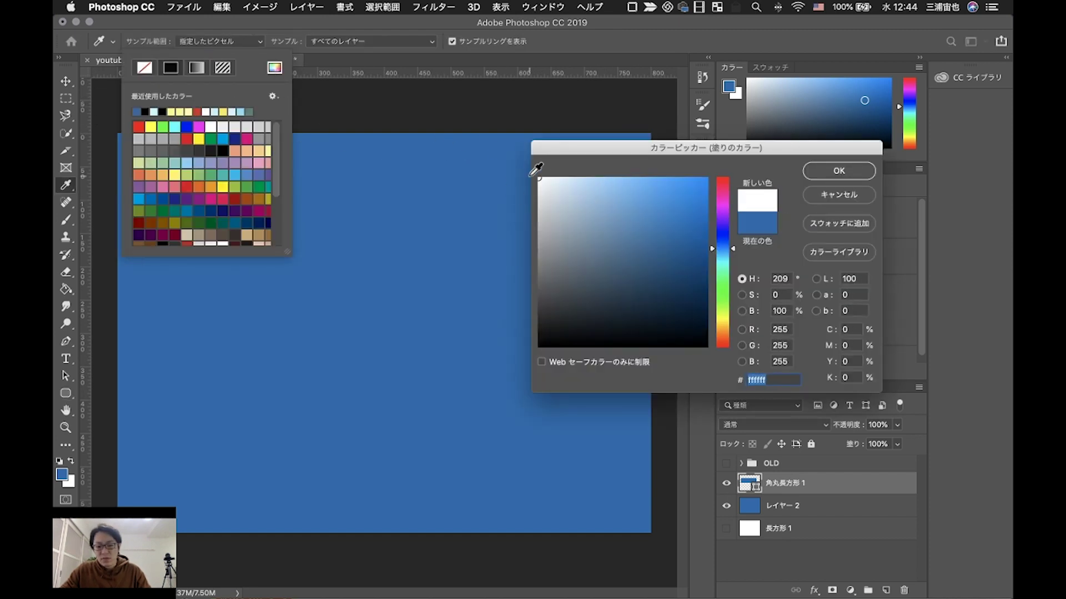
click(839, 171)
key(Escape)
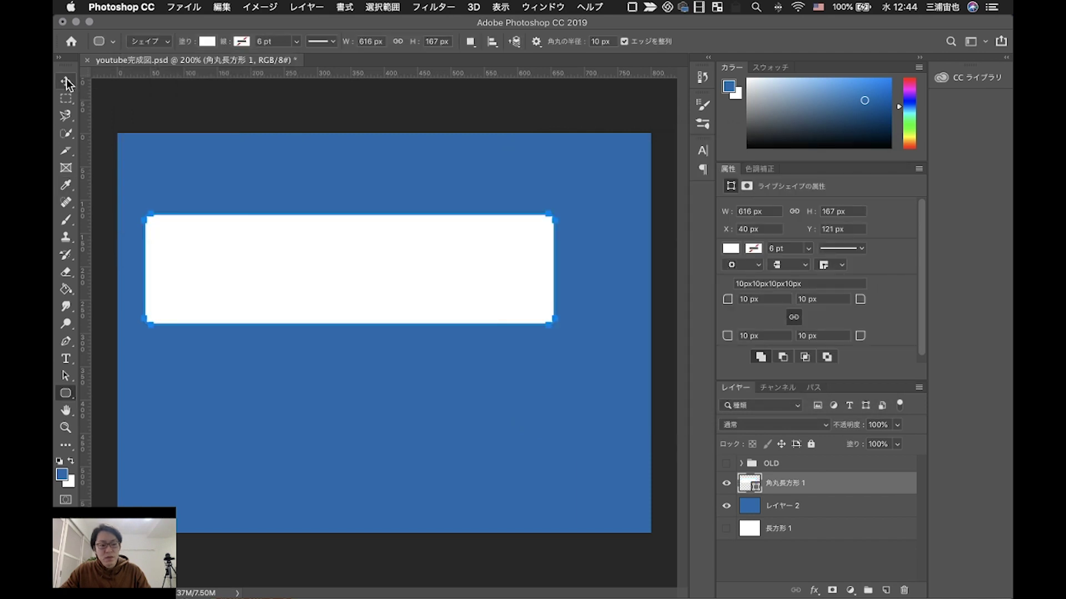
key(v)
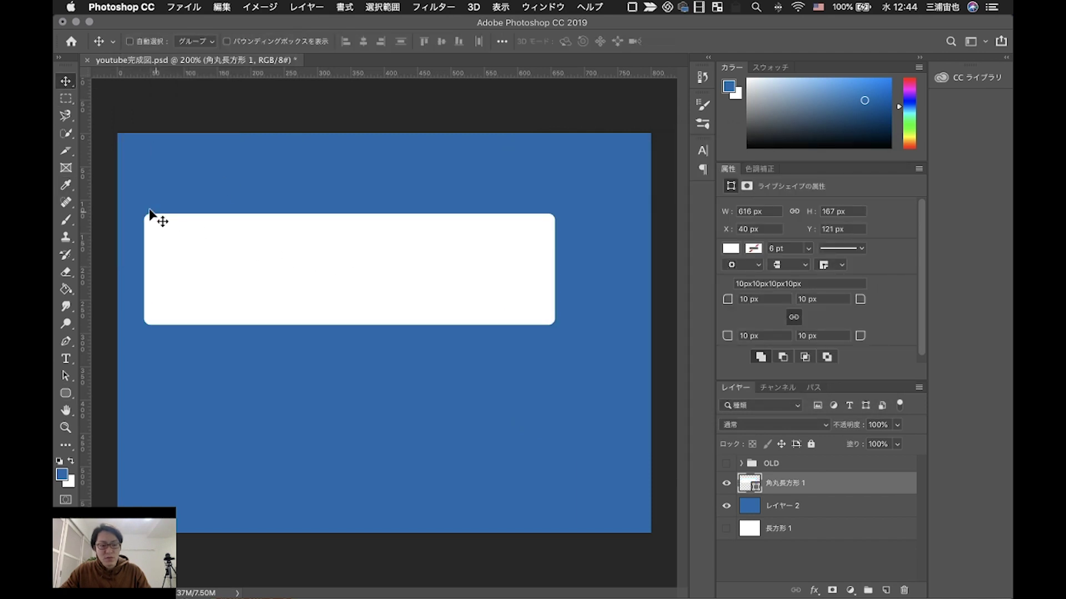
click(65, 393)
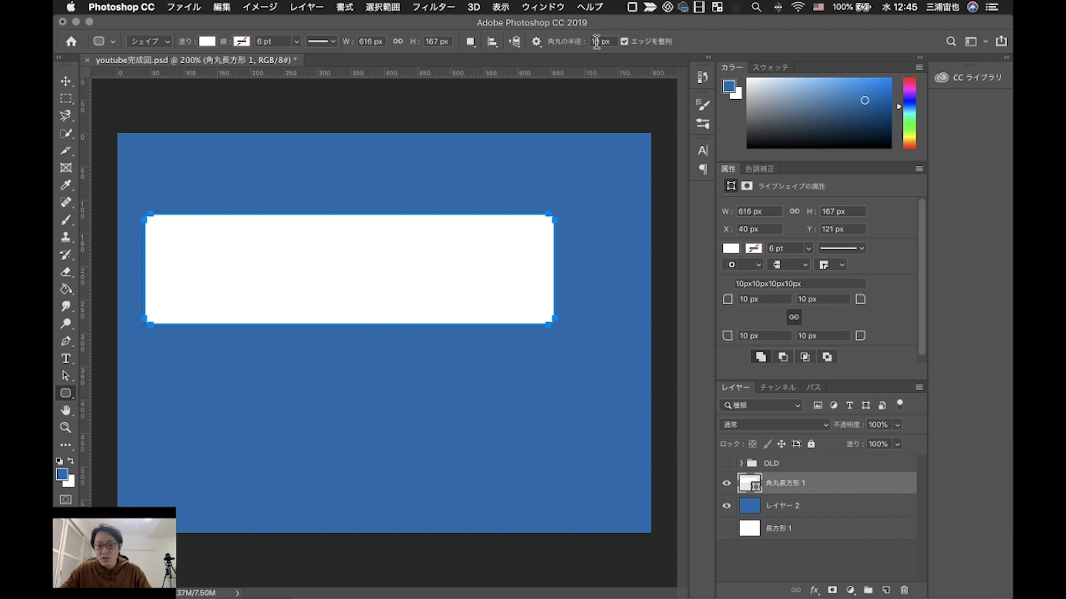
- Draw a 596 × 115 px rounded rectangle with 20 px corners below the first
text(20)
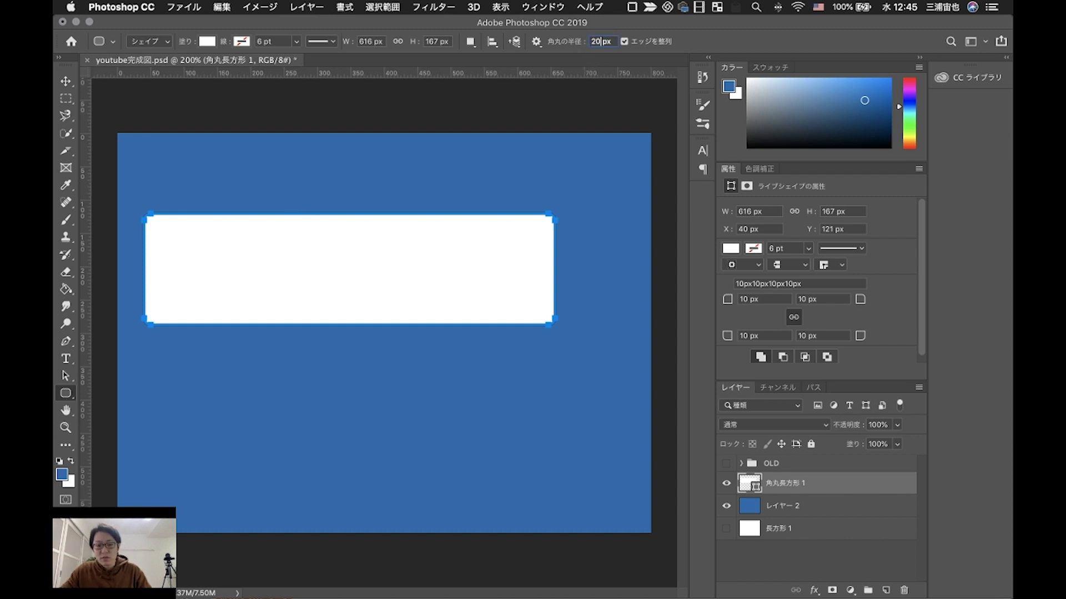
drag(541, 455, 146, 380)
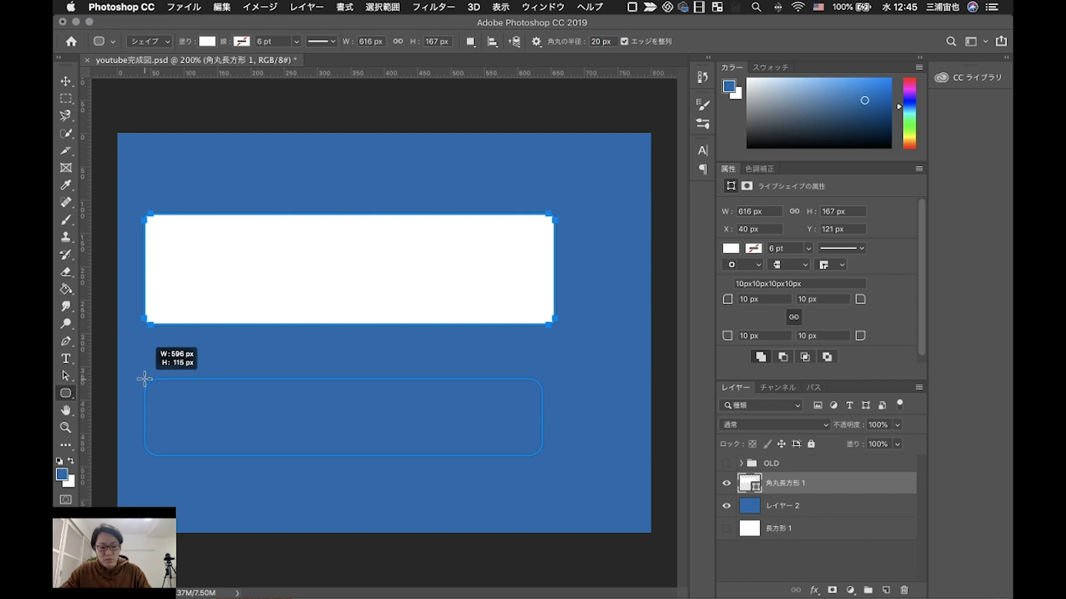
click(67, 84)
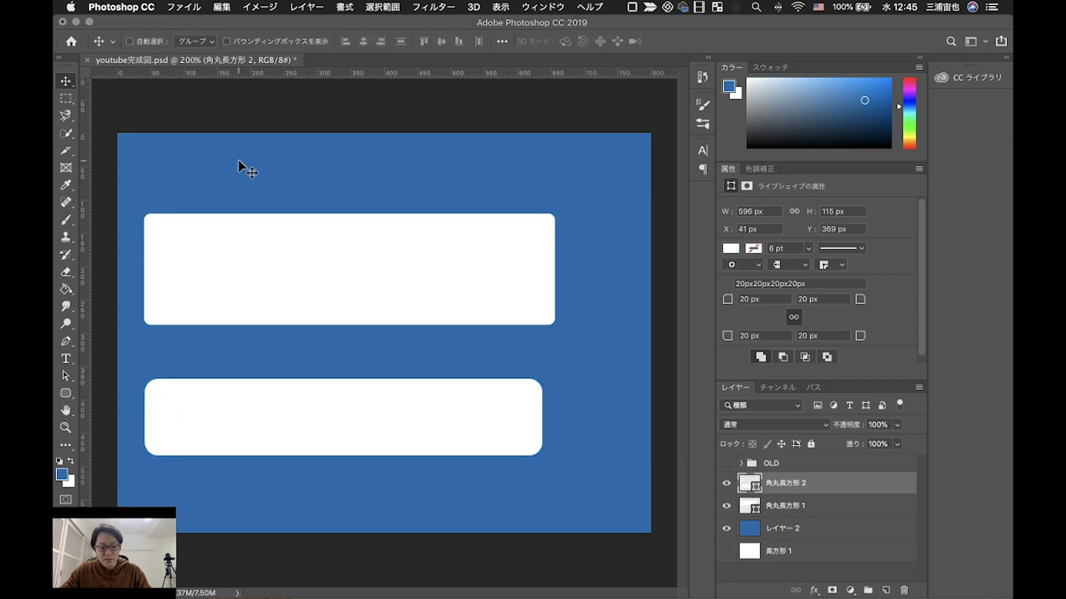
key(super+Tab)
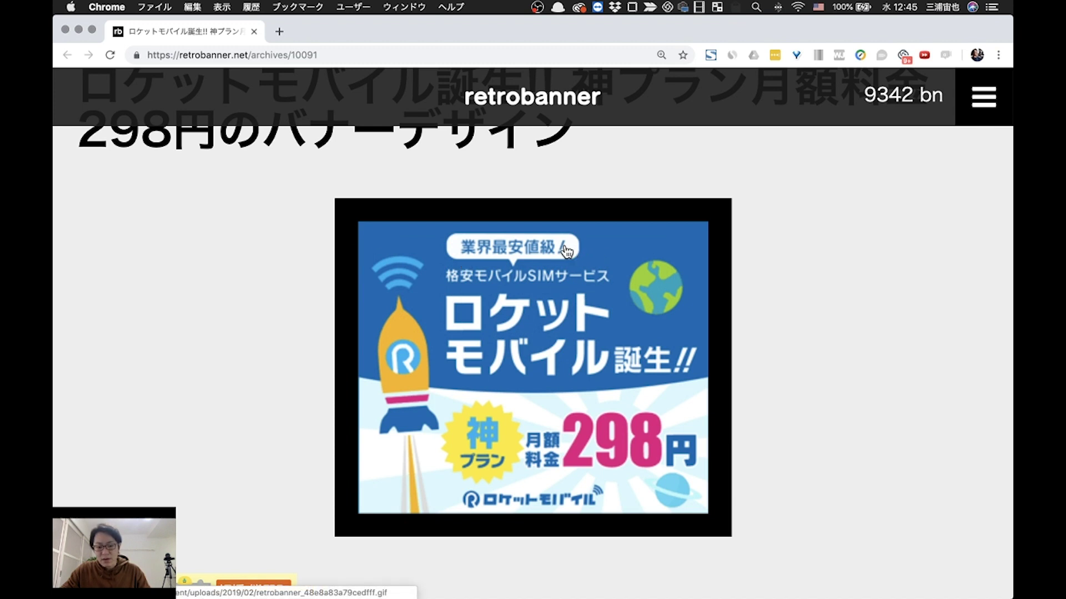
key(super+Tab)
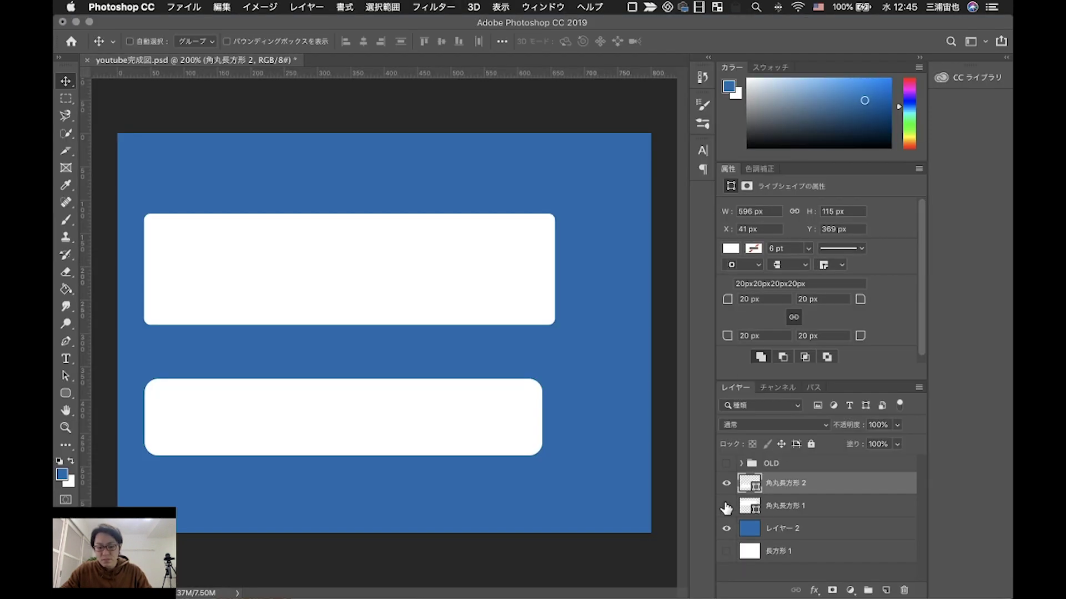
- Hide both earlier rectangles and draw a 521 × 157 px rounded rectangle with 50 px corners
click(726, 505)
click(726, 483)
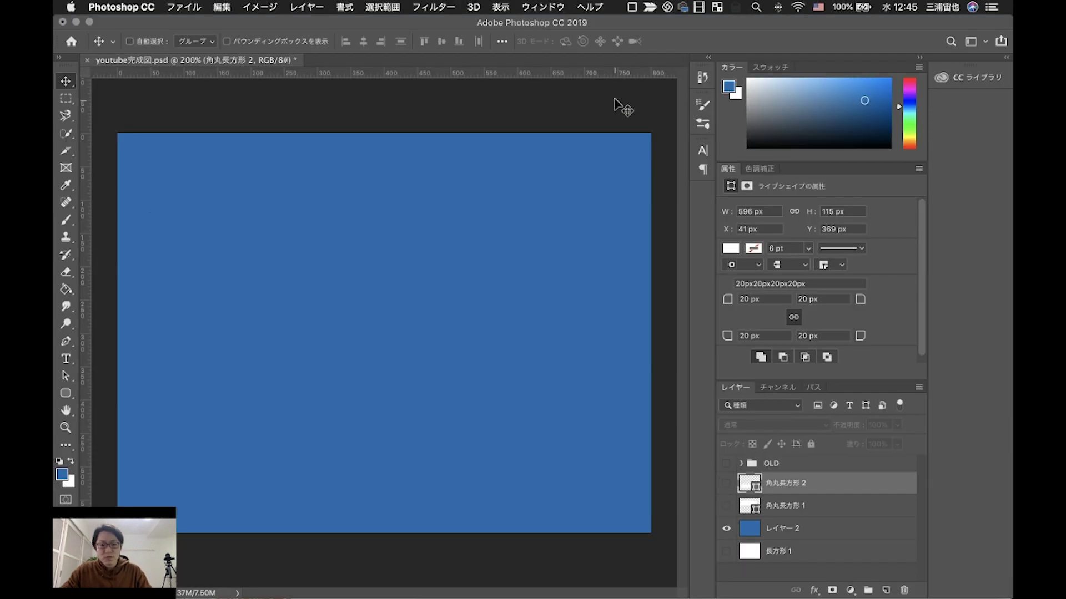
click(72, 388)
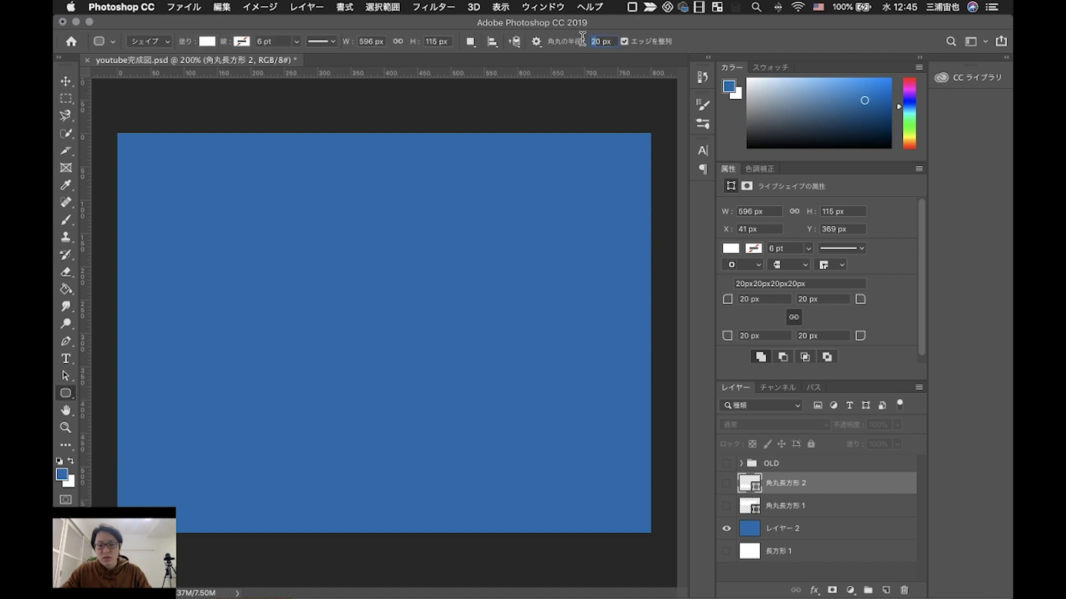
text(50)
drag(510, 299, 165, 195)
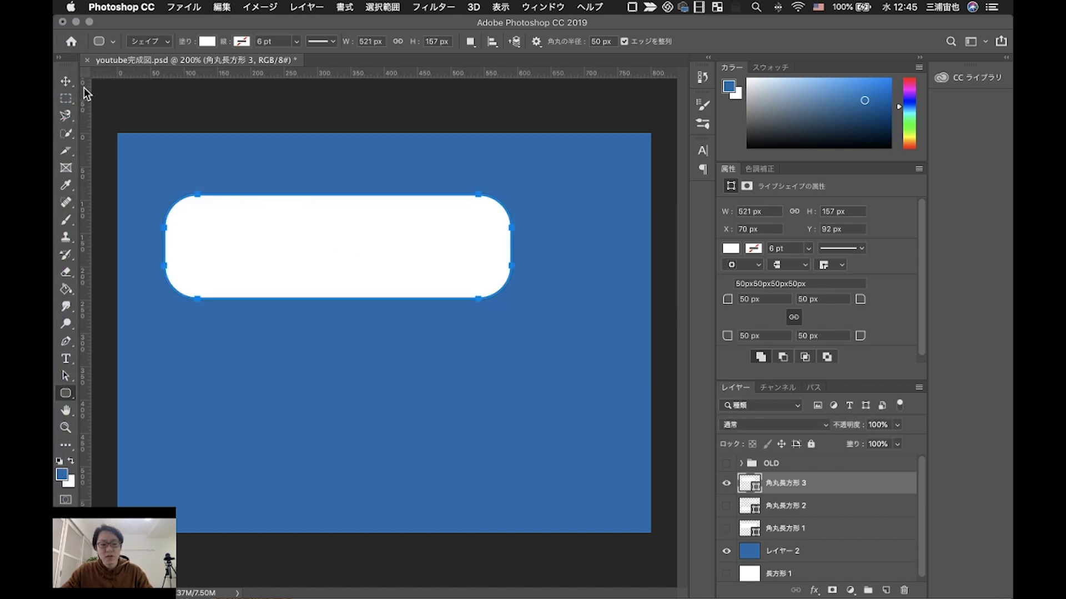
- Move the new rounded rectangle 角丸長方形 3 right to X 140 px
click(66, 82)
drag(343, 256, 408, 288)
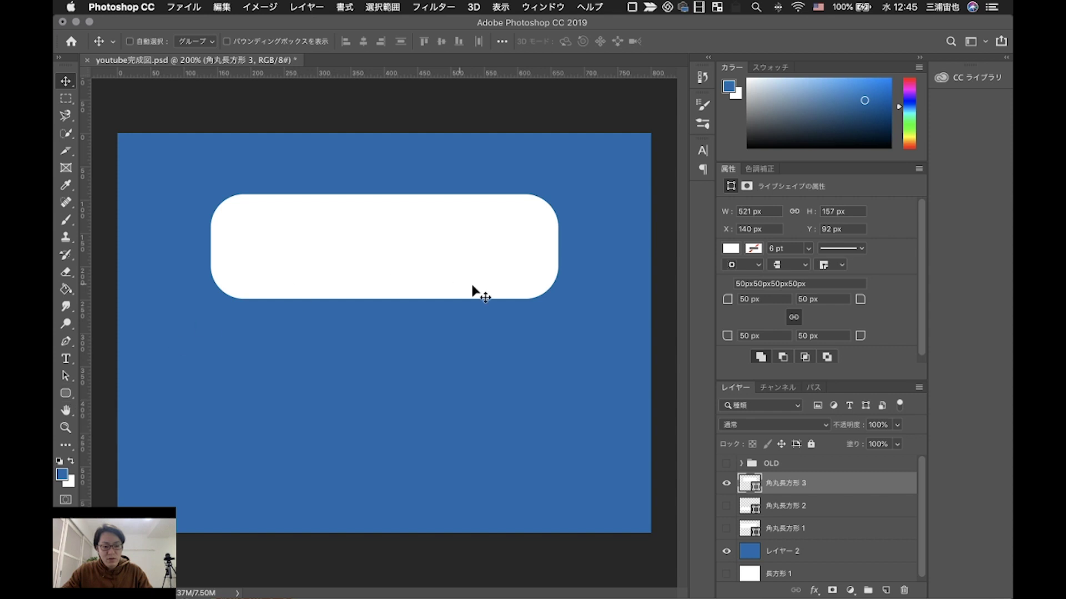
click(63, 394)
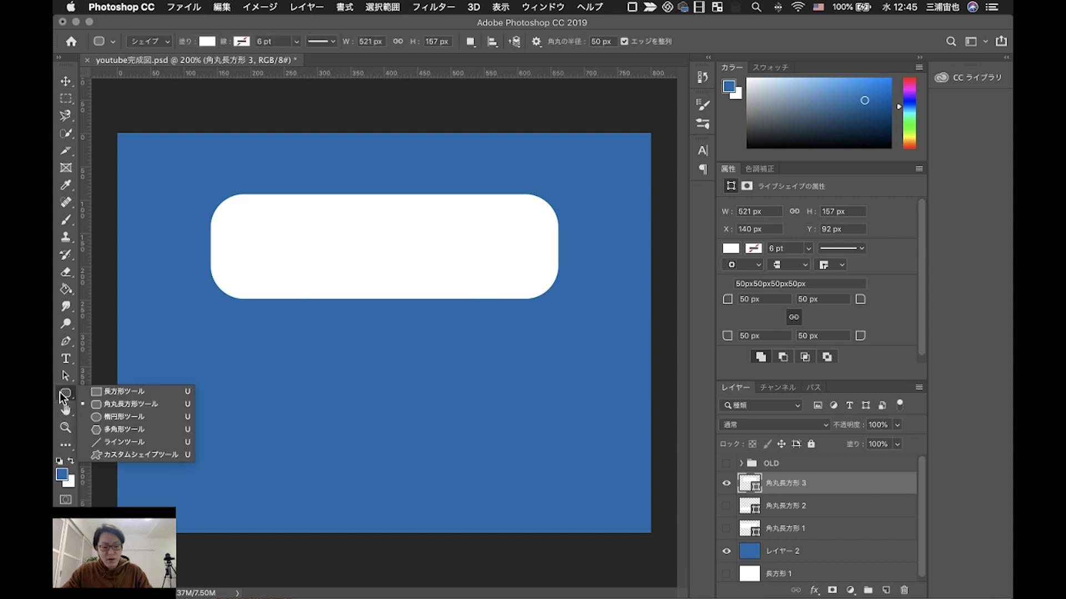
click(125, 430)
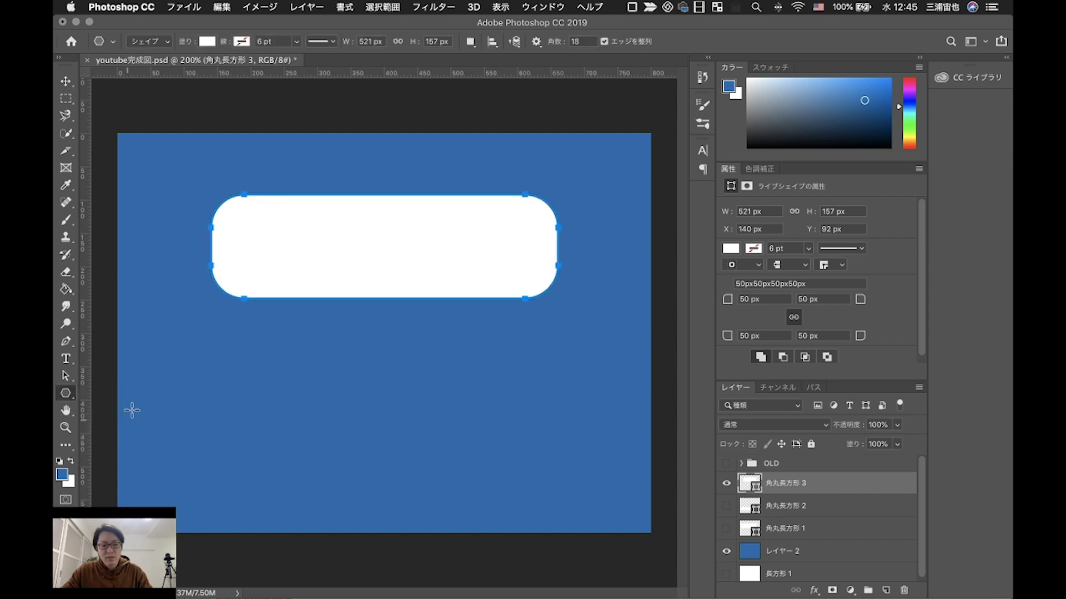
- Draw a 3-sided polygon as a downward-pointing triangle below the rounded rectangle
double_click(577, 42)
text(3)
drag(365, 335, 356, 373)
key(ctrl+z)
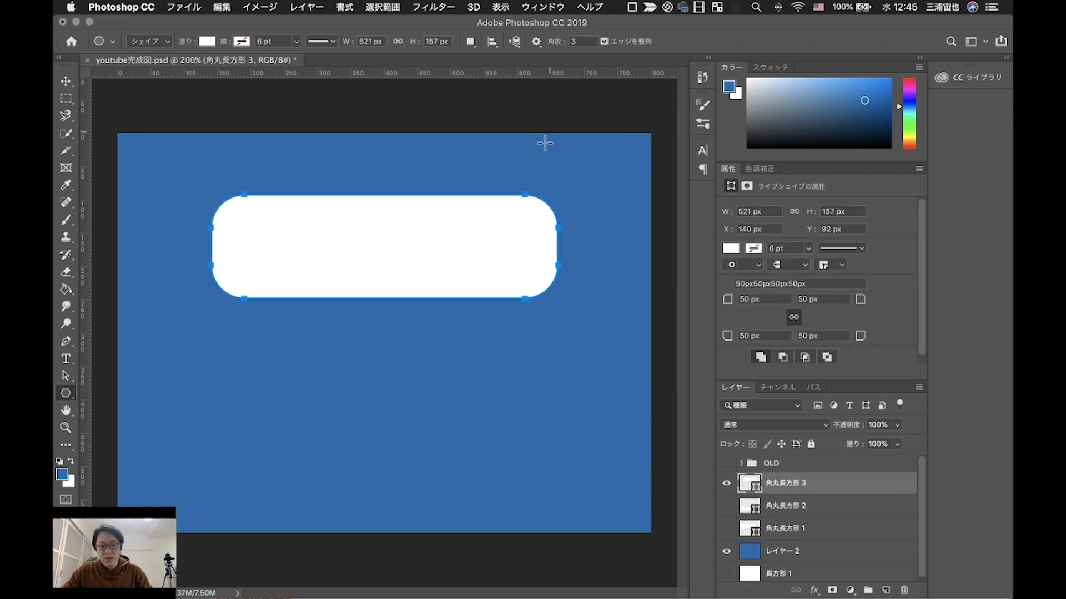
click(536, 42)
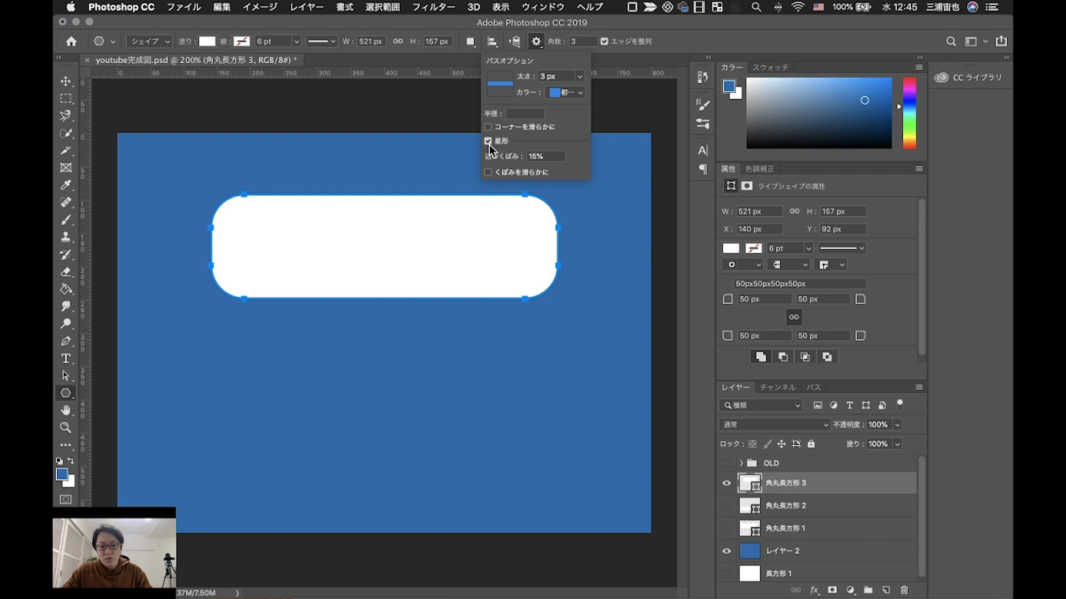
click(540, 46)
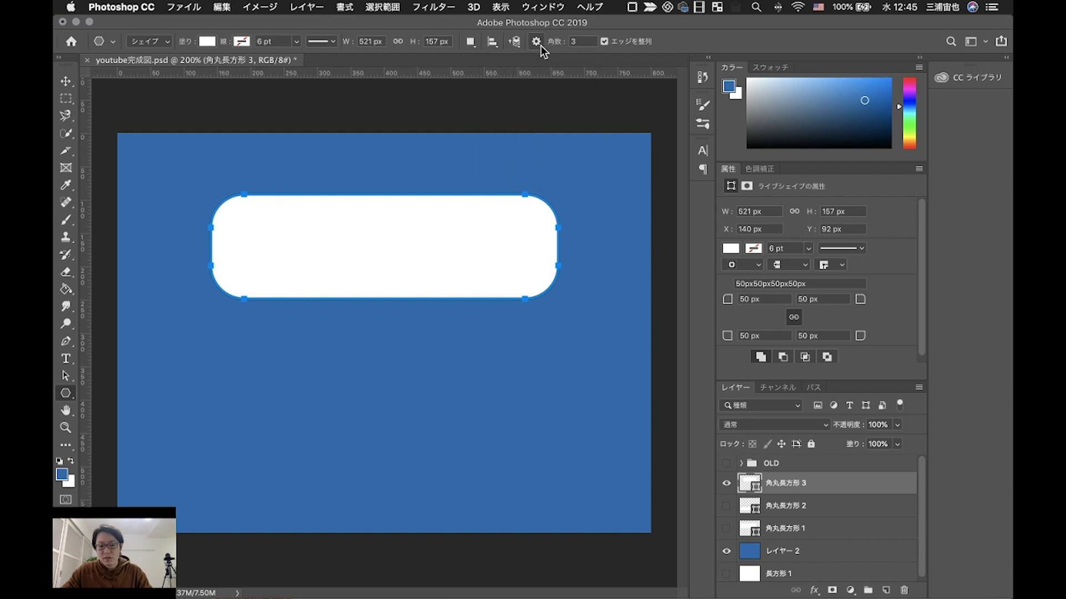
drag(328, 343, 327, 411)
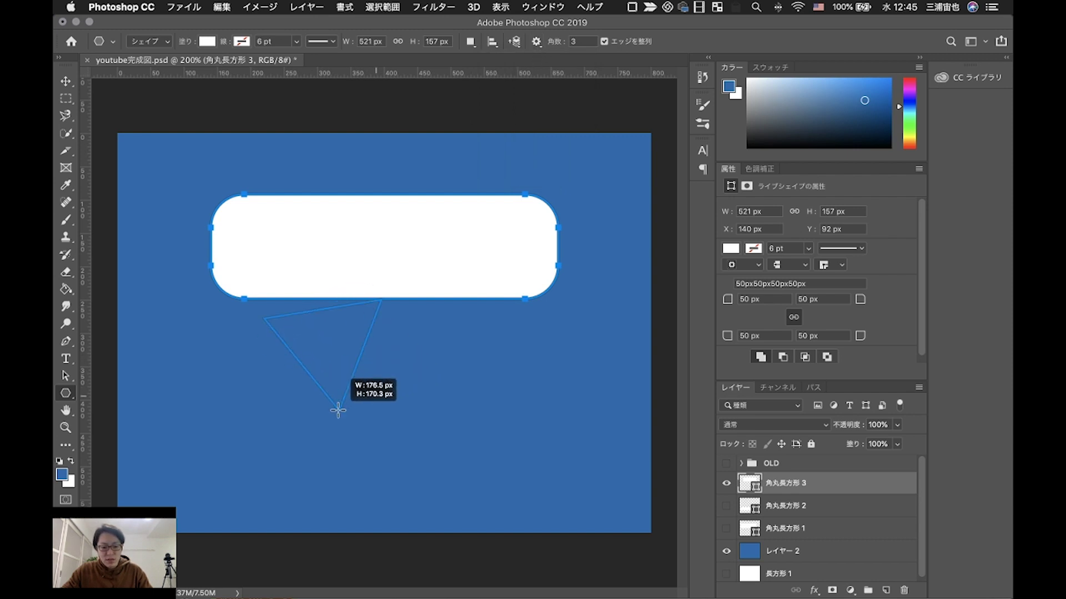
drag(327, 411, 330, 388)
- Move the triangle up under the rounded rectangle and select both shape layers together
key(v)
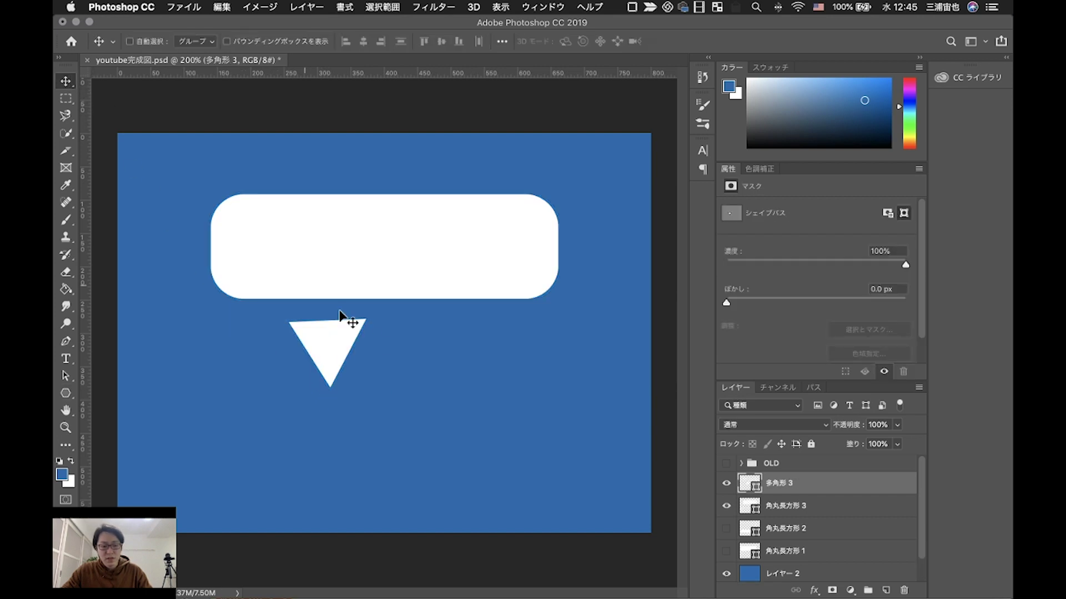
mouse_move(340, 340)
mouse_down()
mouse_move(383, 307)
mouse_move(424, 320)
mouse_up()
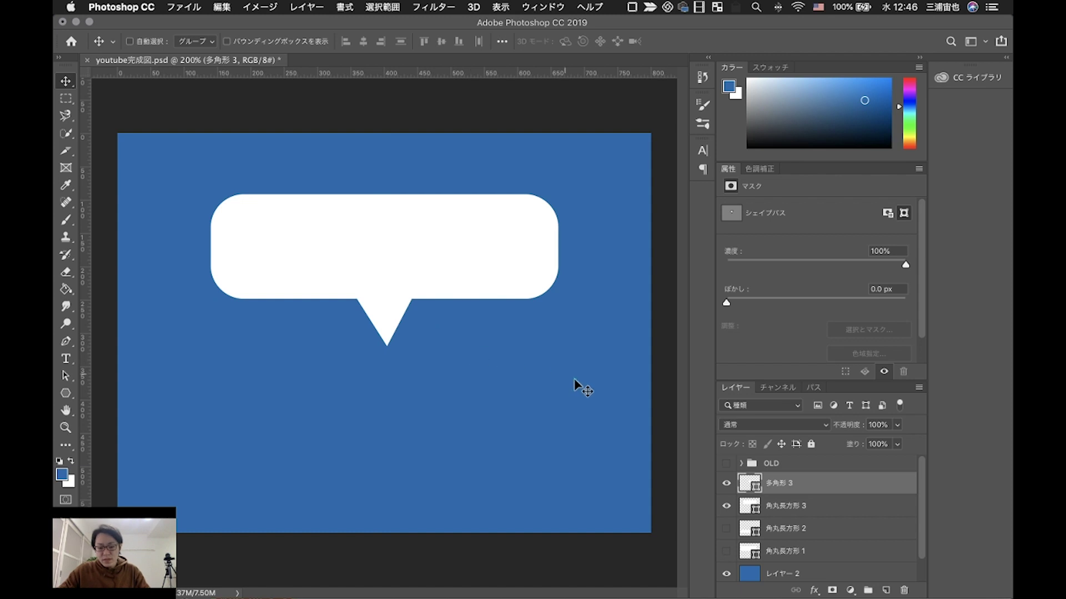
shift+click(800, 513)
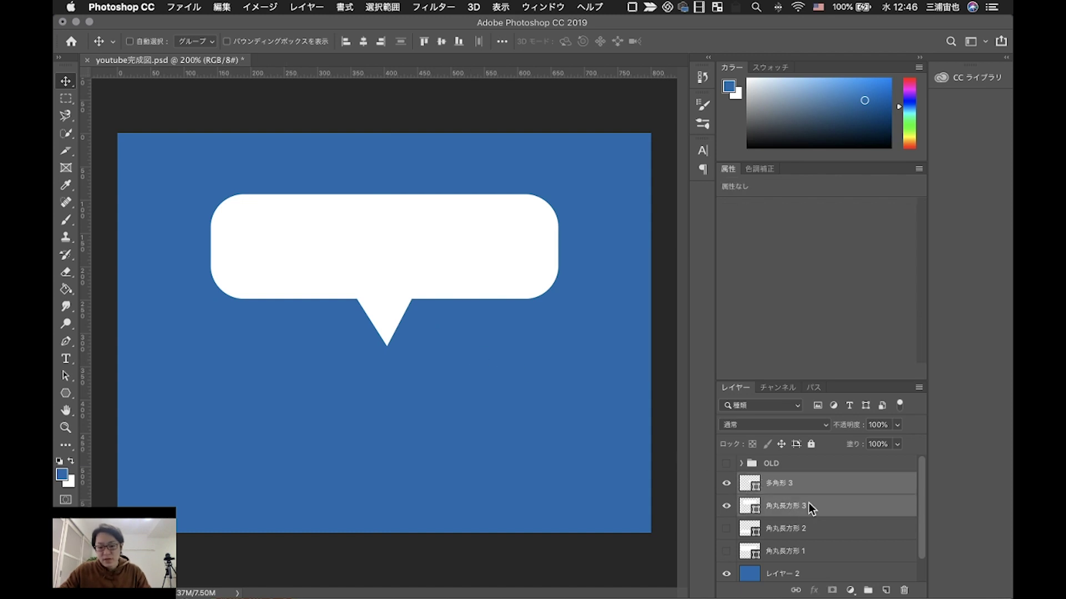
right_click(810, 505)
click(780, 487)
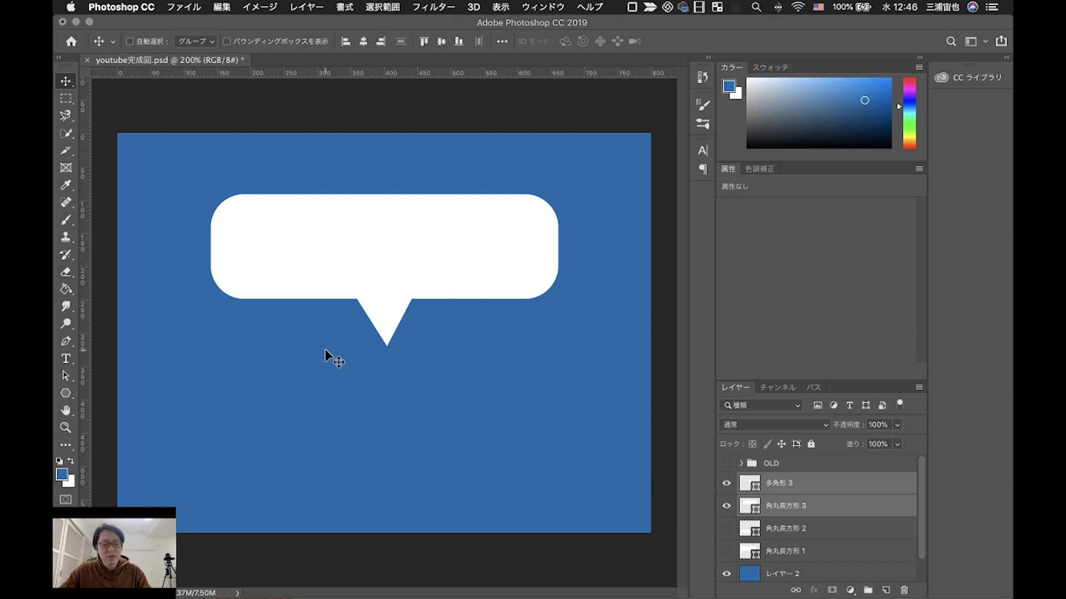
click(65, 359)
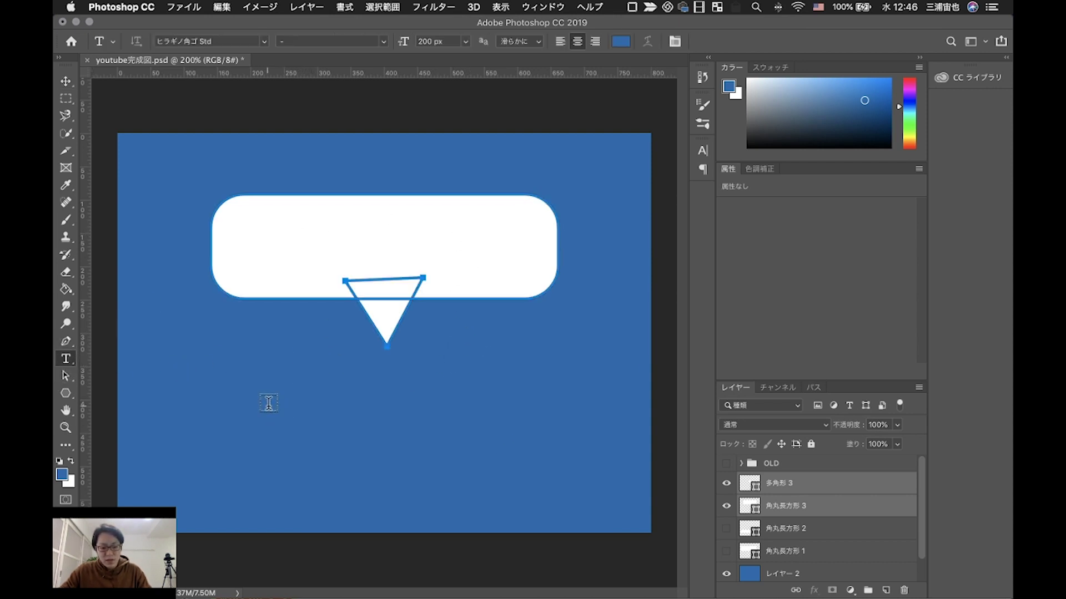
- Type the 業界最安値 headline, set it to 90 px, and move it into the bubble
click(355, 416)
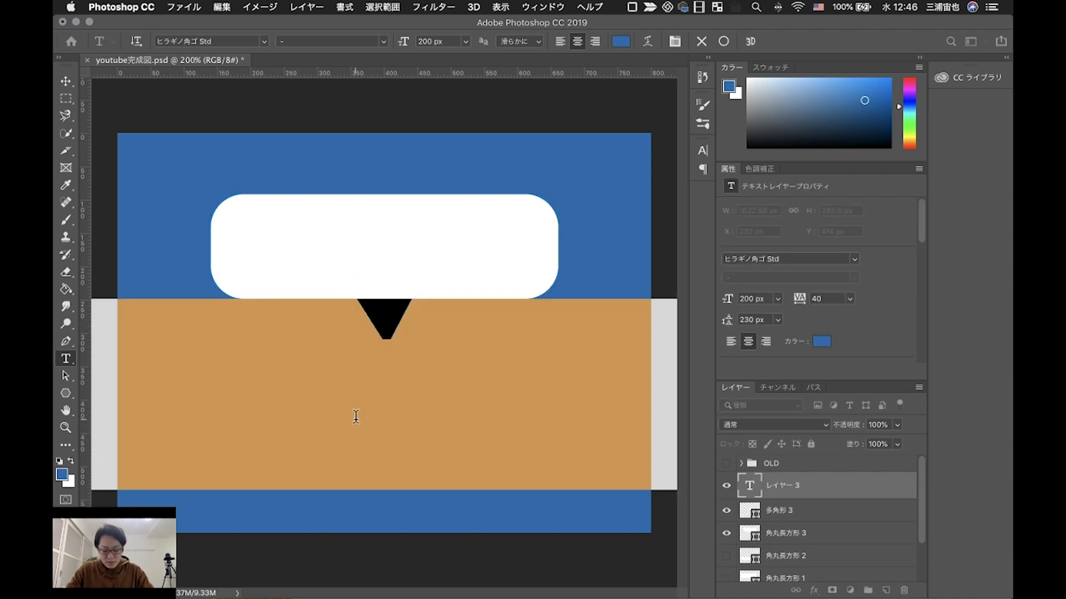
text(jiken)
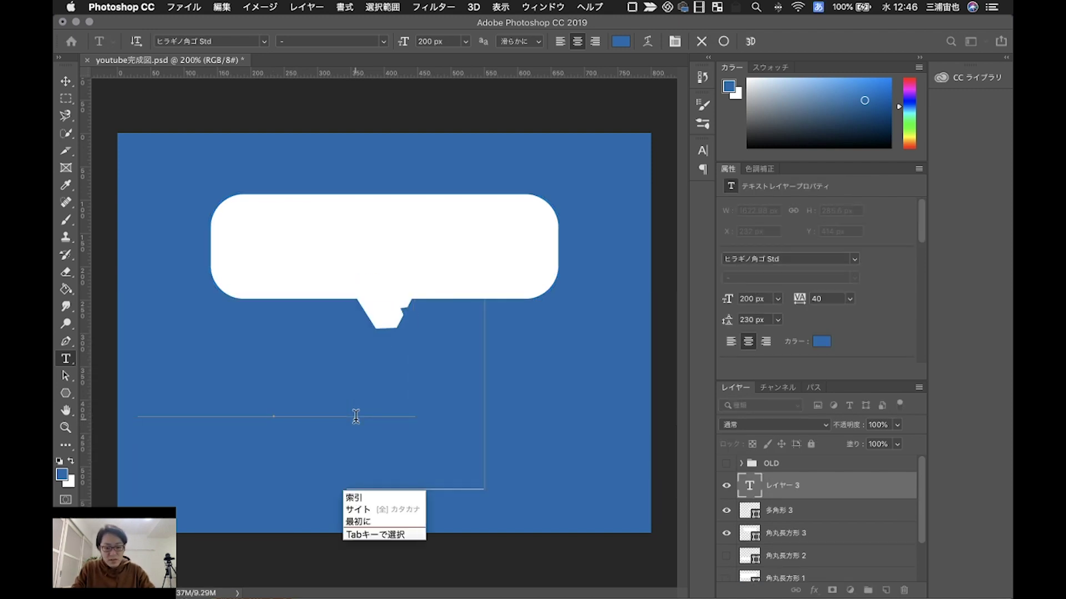
key(Return)
double_click(356, 416)
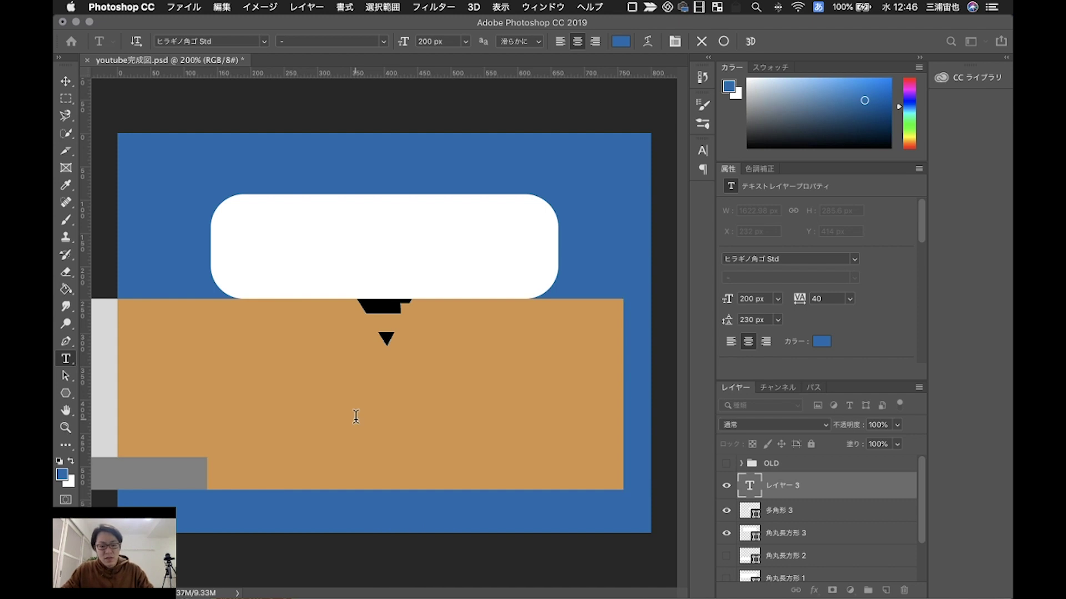
click(428, 43)
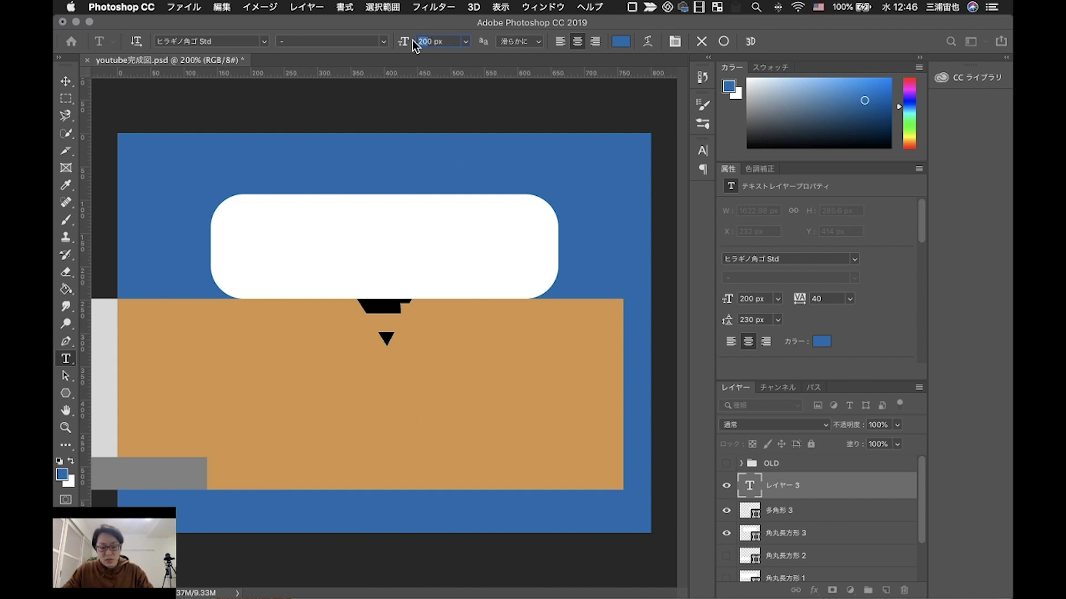
text(90)
key(Return)
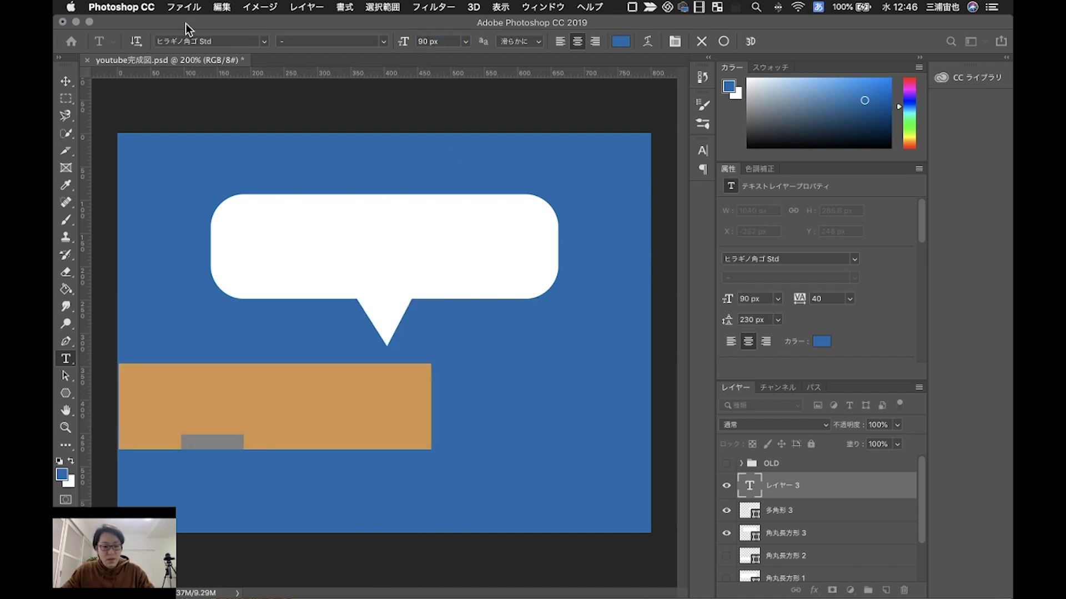
click(65, 82)
drag(163, 395, 280, 250)
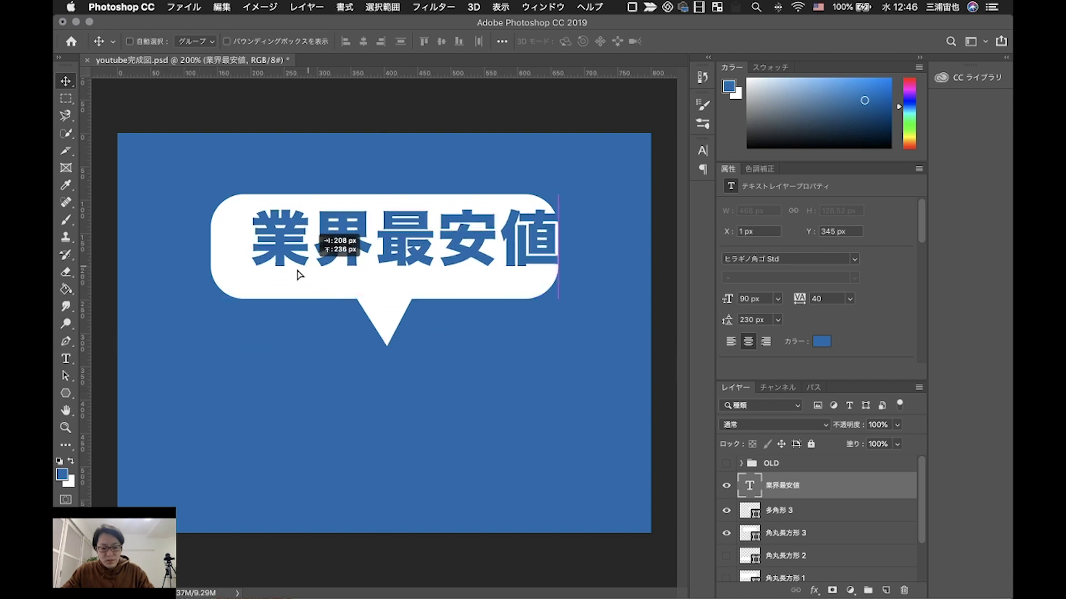
- Change the headline text colour to blue
double_click(751, 486)
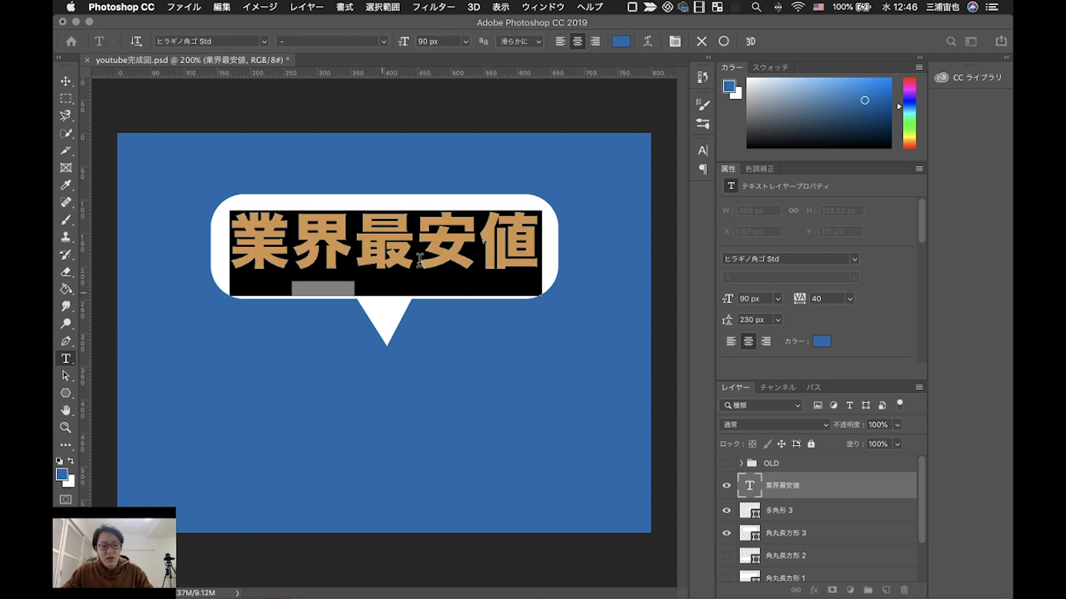
click(621, 42)
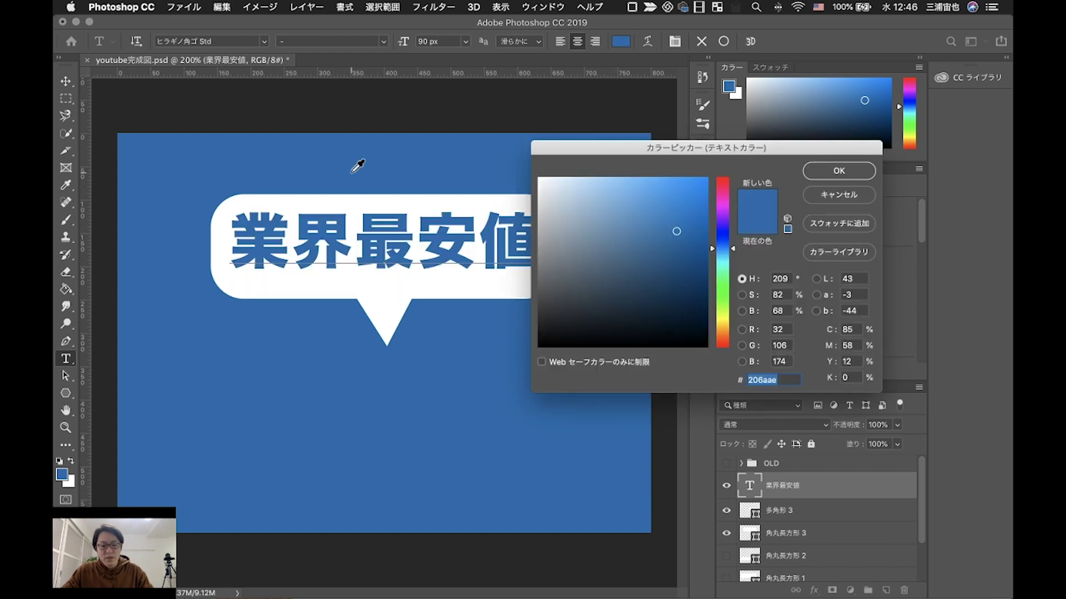
click(836, 174)
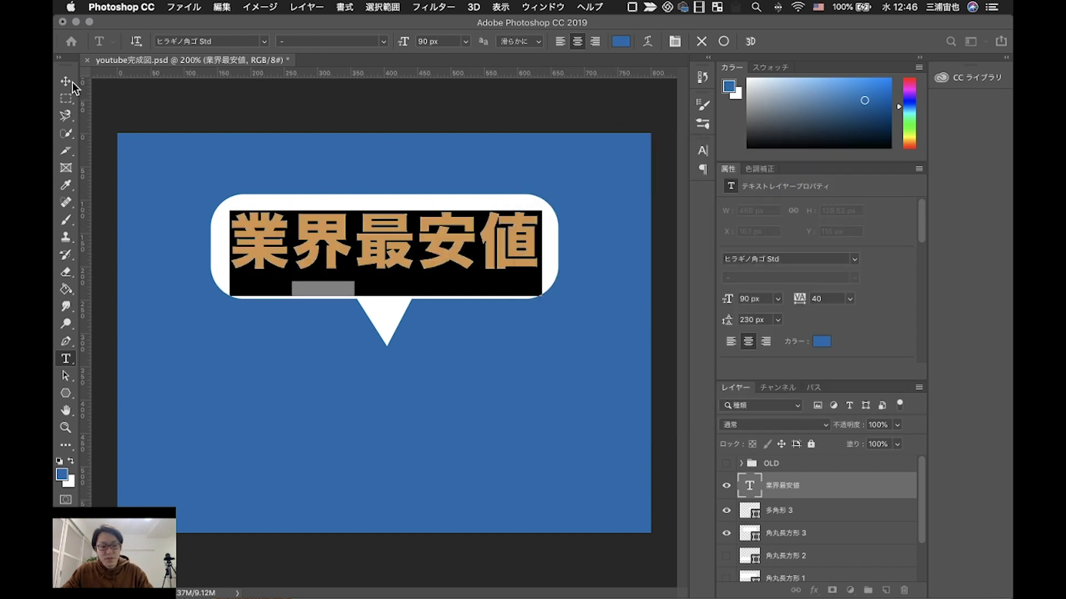
click(526, 232)
- Append ！ to the headline, resize all text to 80 px, and nudge it right
text(！)
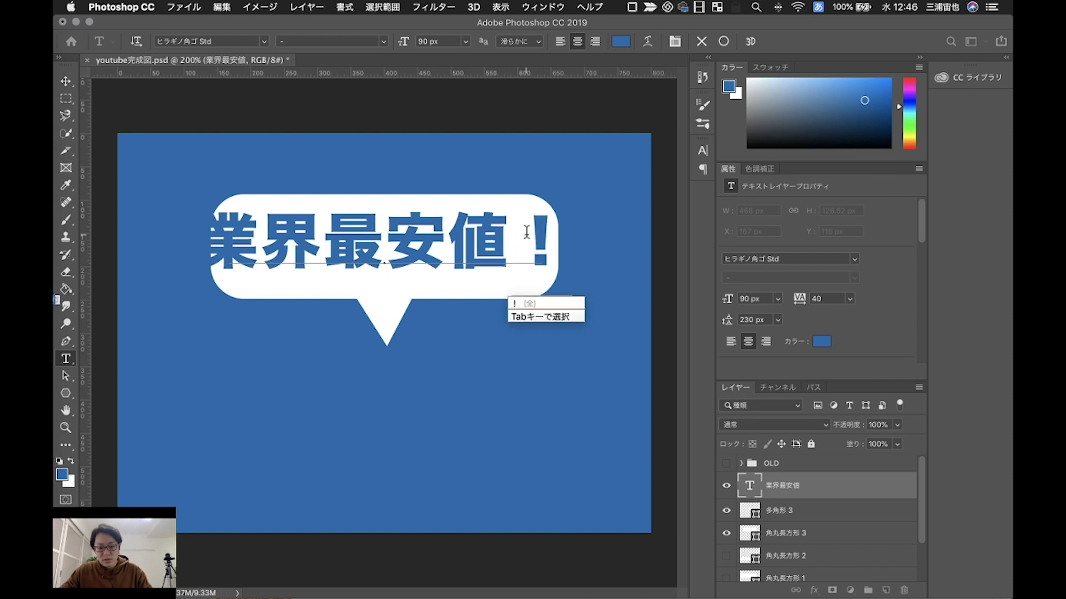
key(Return)
key(super+a)
click(423, 41)
text(80)
key(Return)
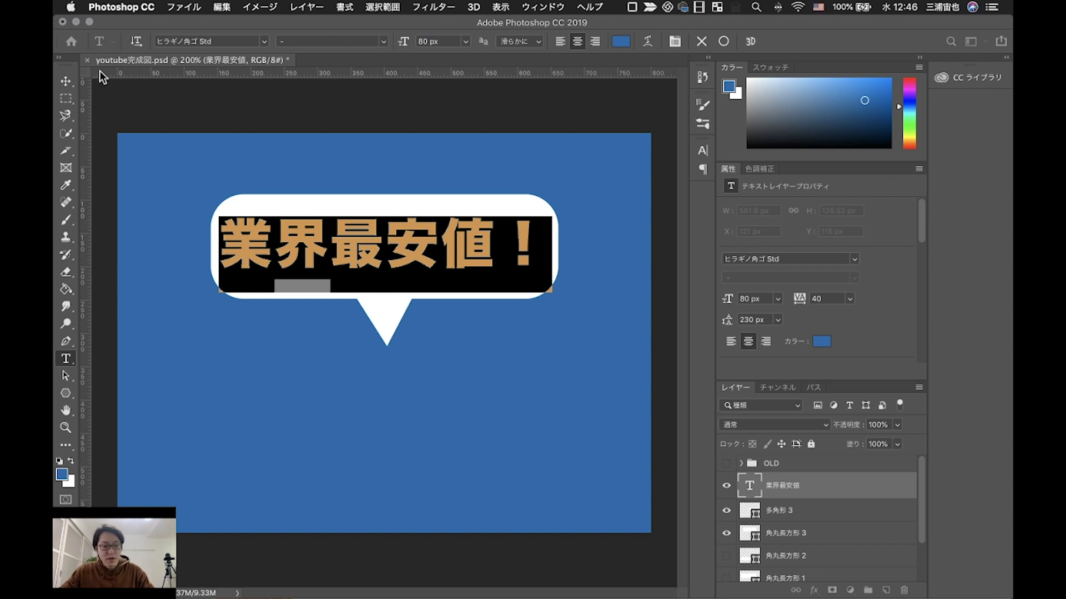
click(66, 81)
drag(397, 257, 403, 260)
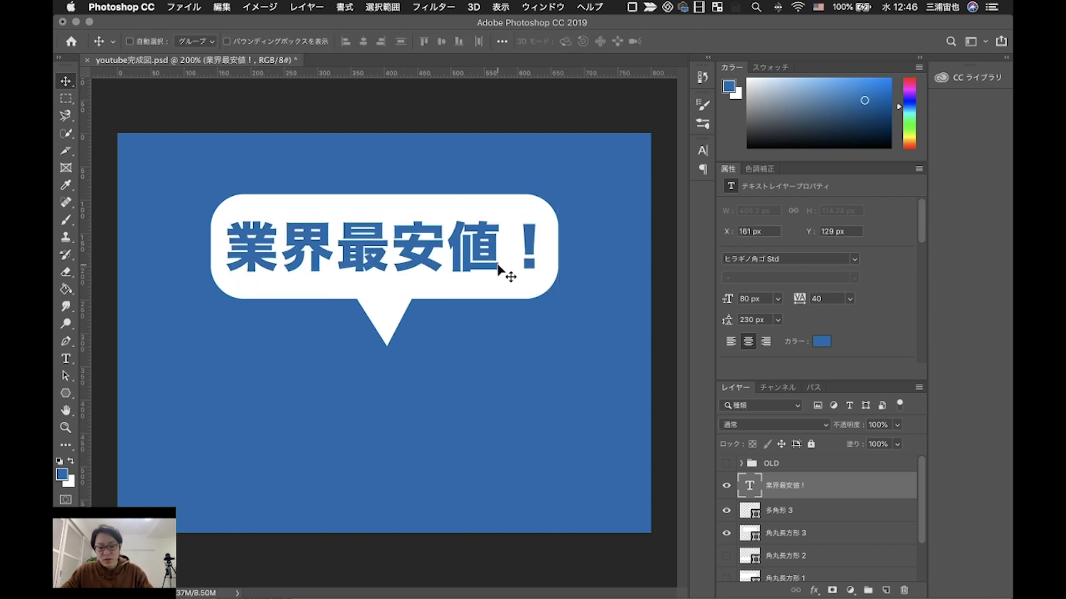
- Delete the ！ and centre the 業界最安値 headline in the bubble at X 193 px
double_click(748, 485)
click(521, 260)
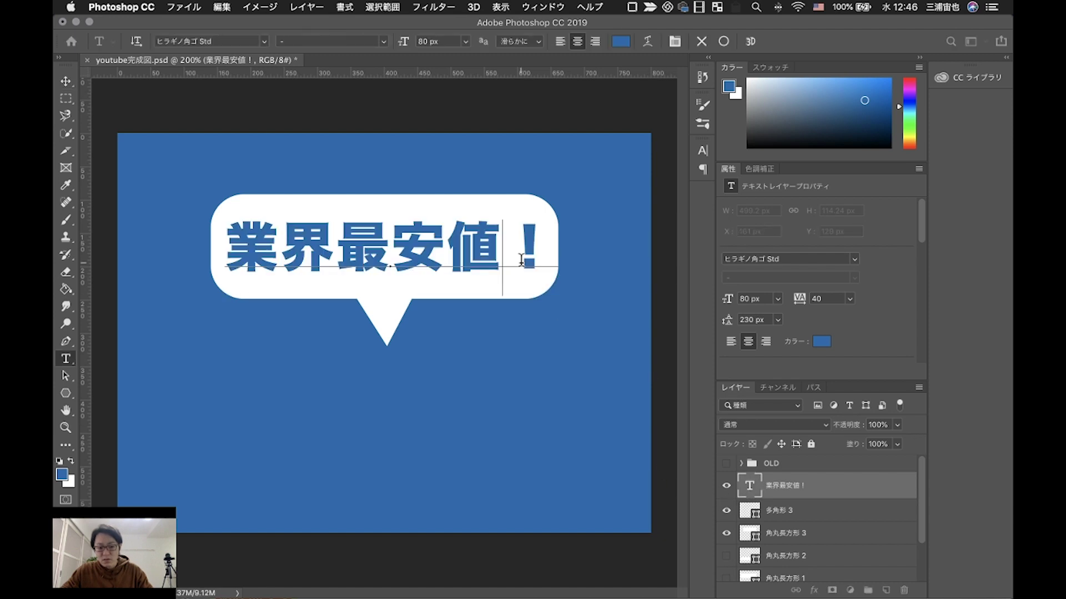
key(shift+Right)
key(super+a)
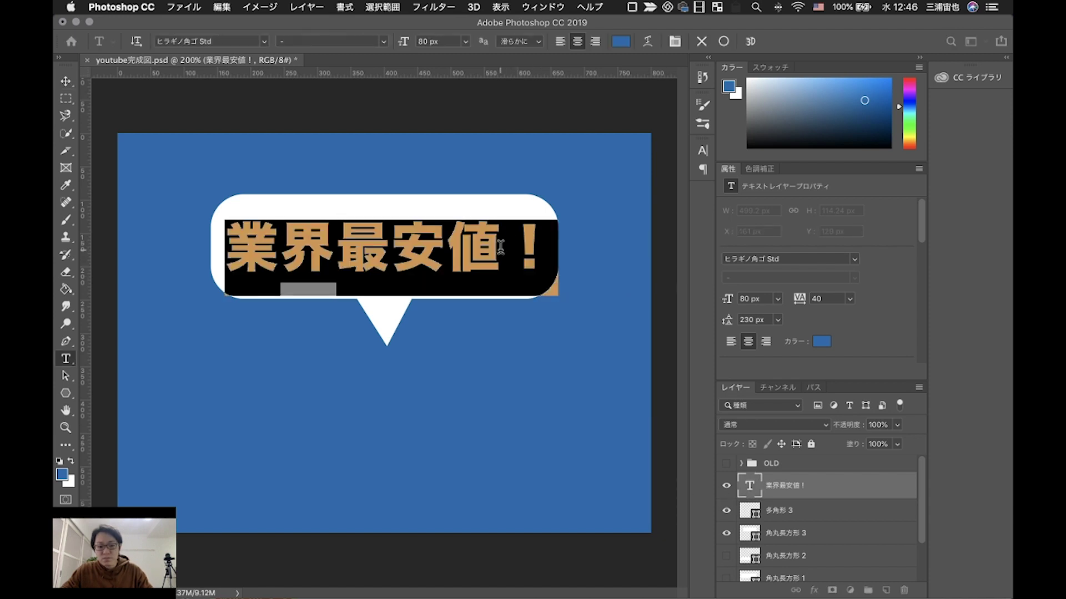
click(543, 242)
key(BackSpace)
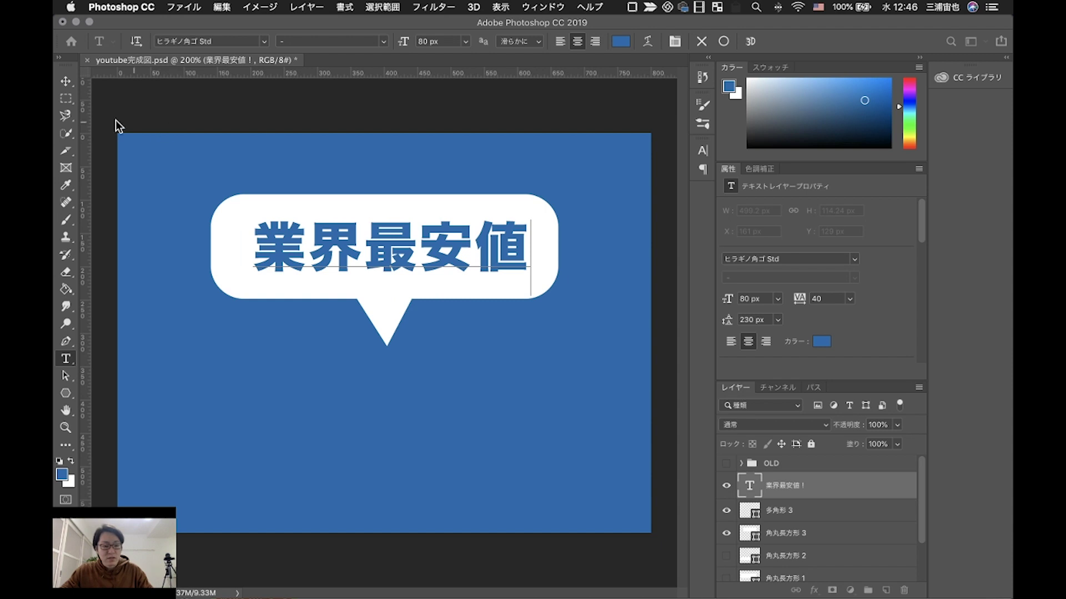
click(66, 81)
drag(404, 225, 398, 224)
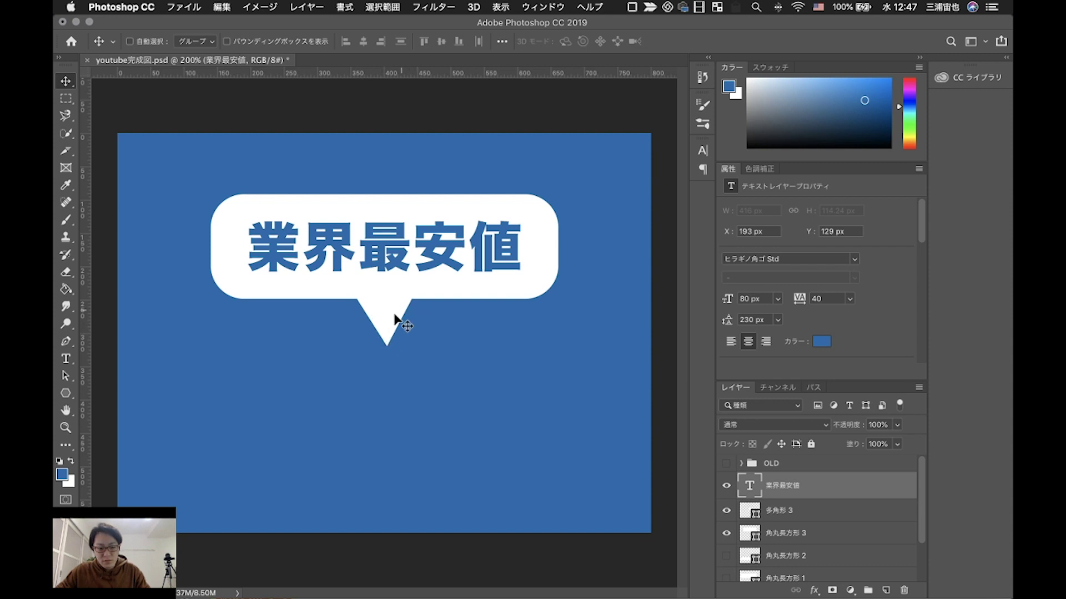
click(65, 393)
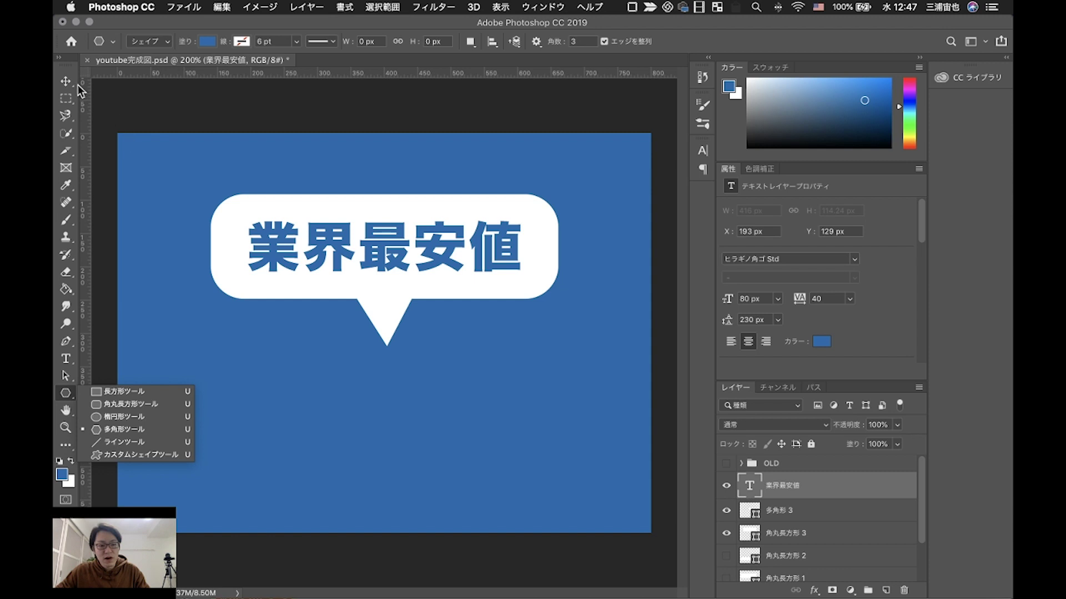
- Slide the 多角形 3 tail left under the bubble and rotate it clockwise into a slanted point
key(v)
click(784, 510)
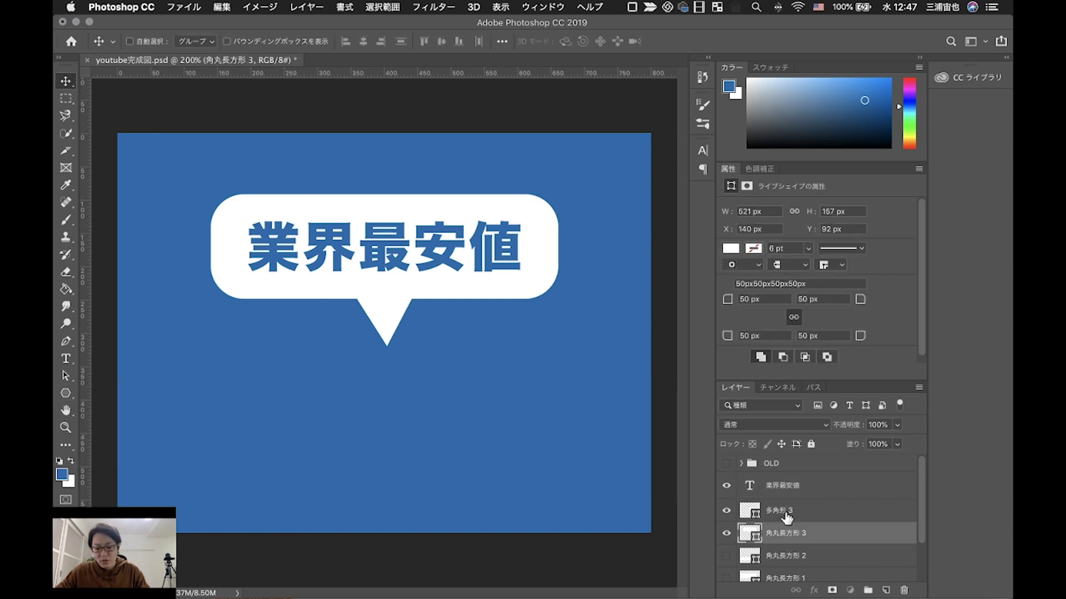
drag(393, 357, 392, 337)
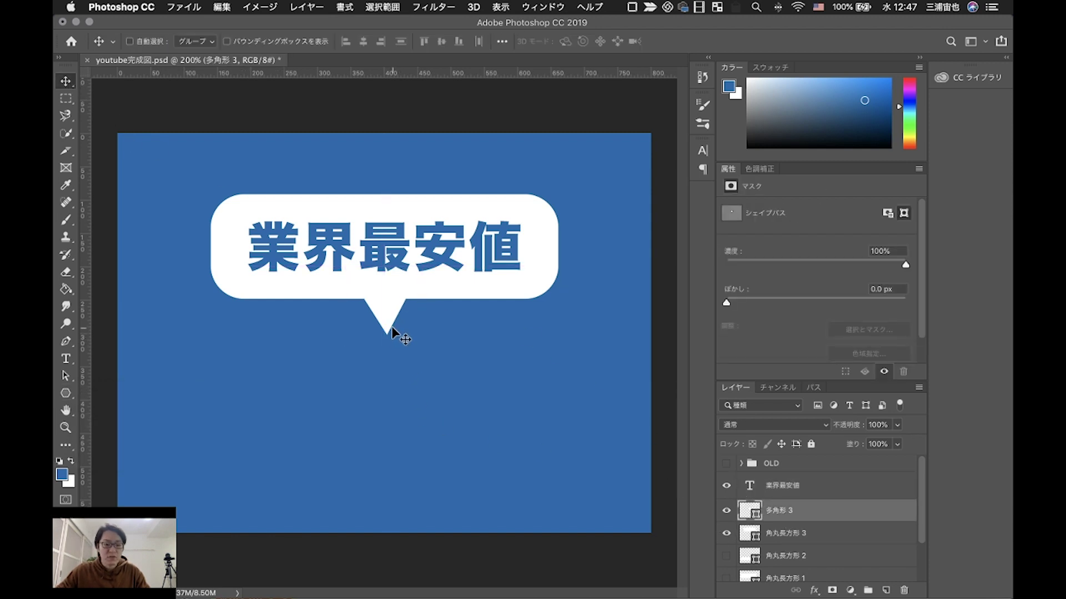
mouse_move(392, 317)
mouse_down()
mouse_move(265, 315)
mouse_move(276, 315)
mouse_up()
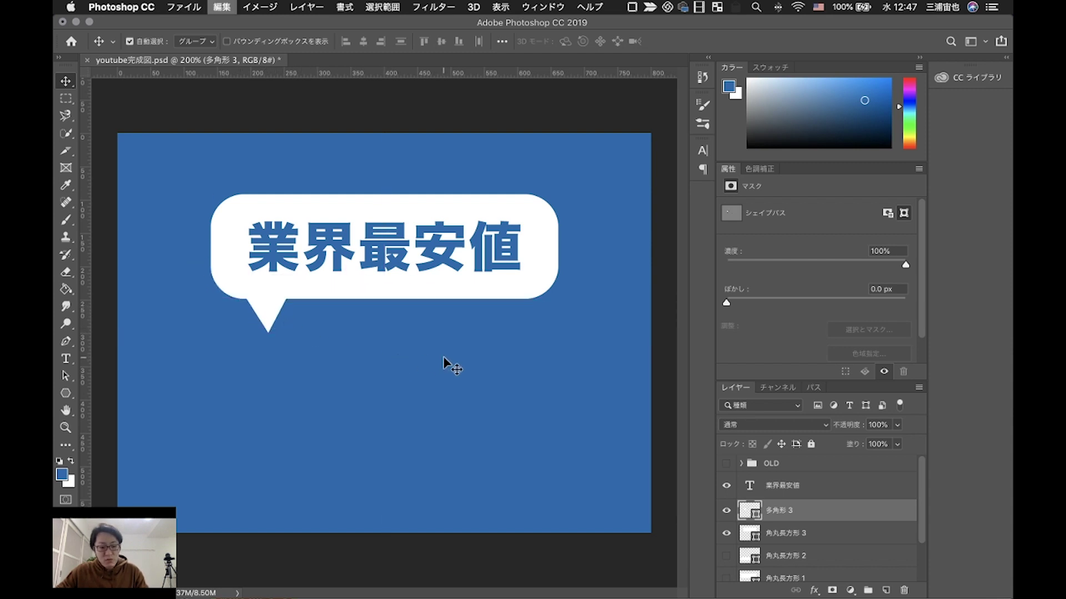
key(ctrl+t)
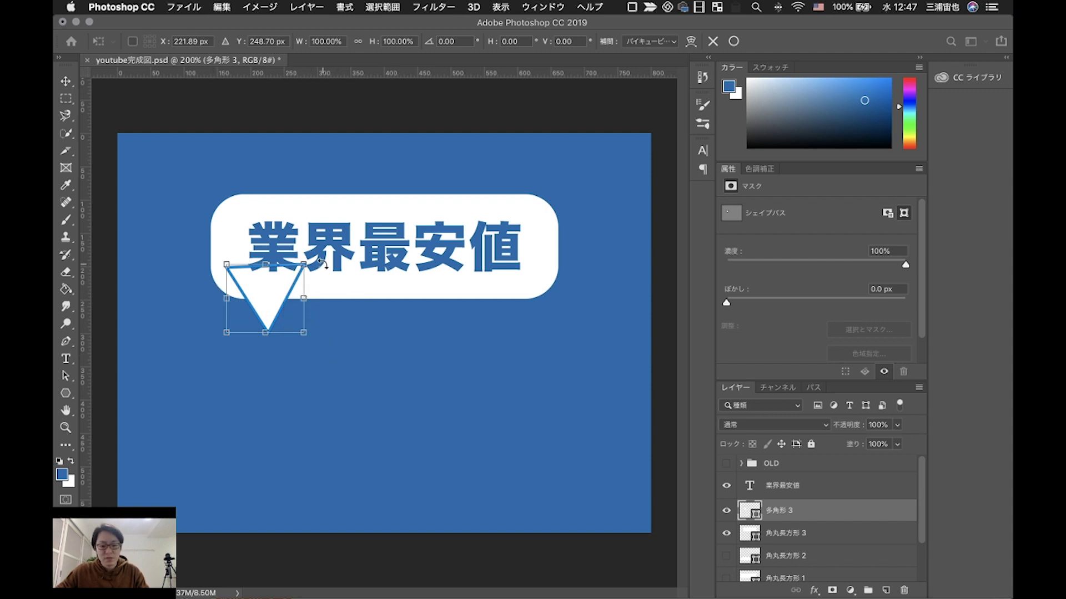
drag(321, 263, 299, 280)
key(Return)
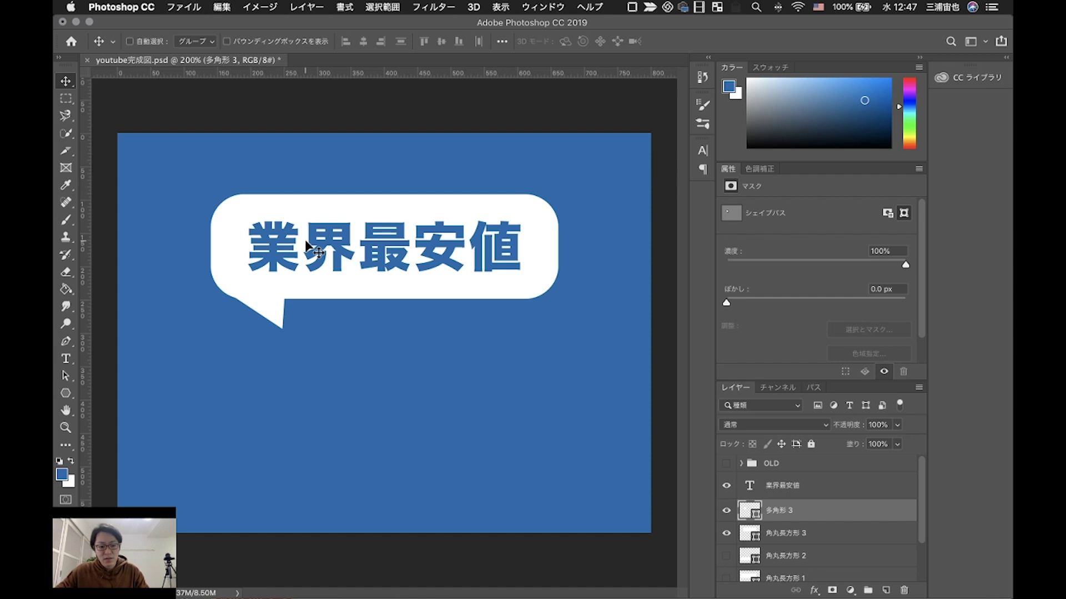
drag(266, 374, 273, 367)
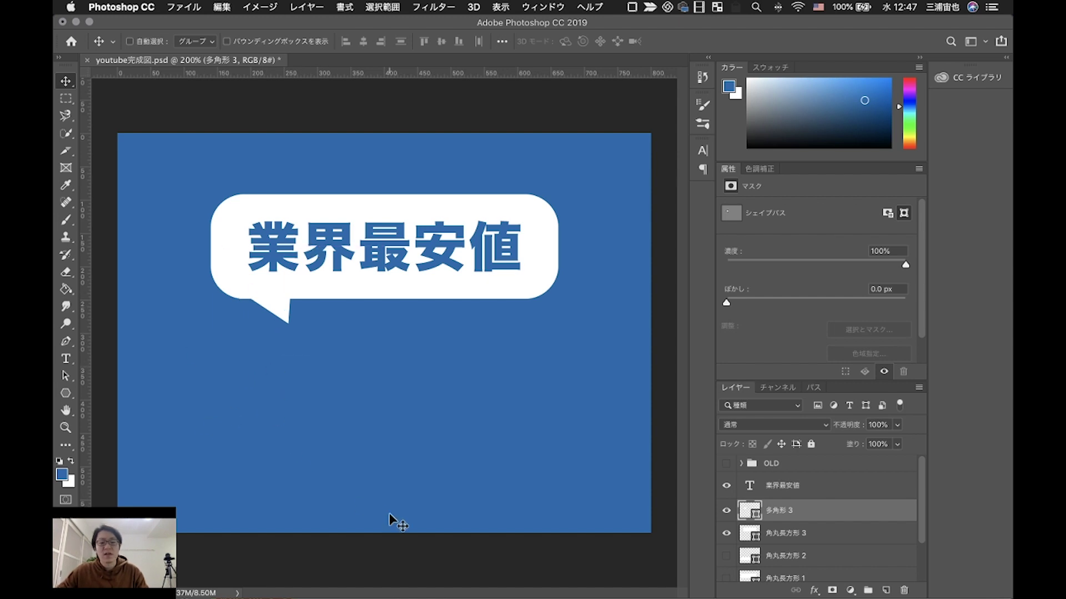